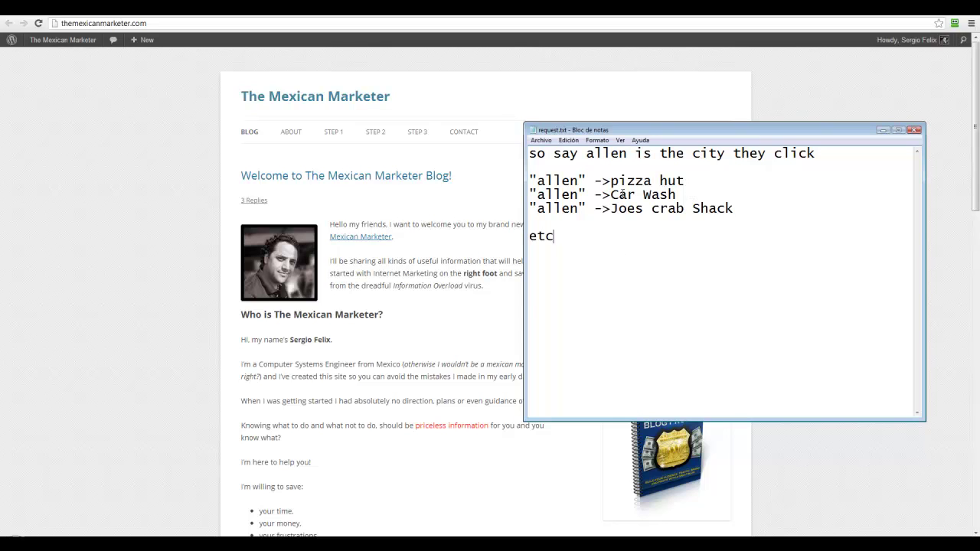
{"action": "left_click_drag", "start_coordinate": [579, 181], "coordinate": [537, 181]}
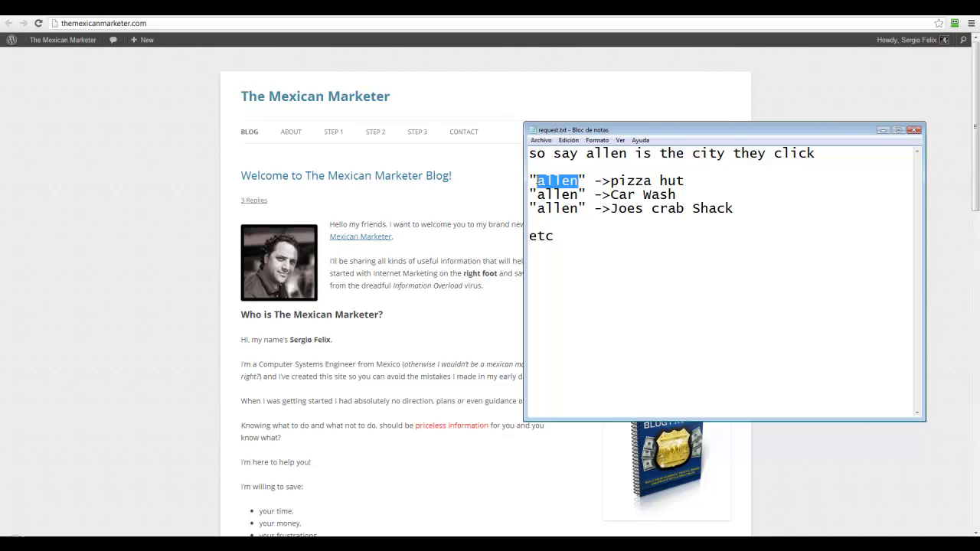
{"action": "left_click_drag", "start_coordinate": [610, 182], "coordinate": [685, 183]}
Add a "Category" heading below "etc" in the request notes, followed by a blank line and the item "1. City"
{"action": "left_click", "coordinate": [609, 257]}
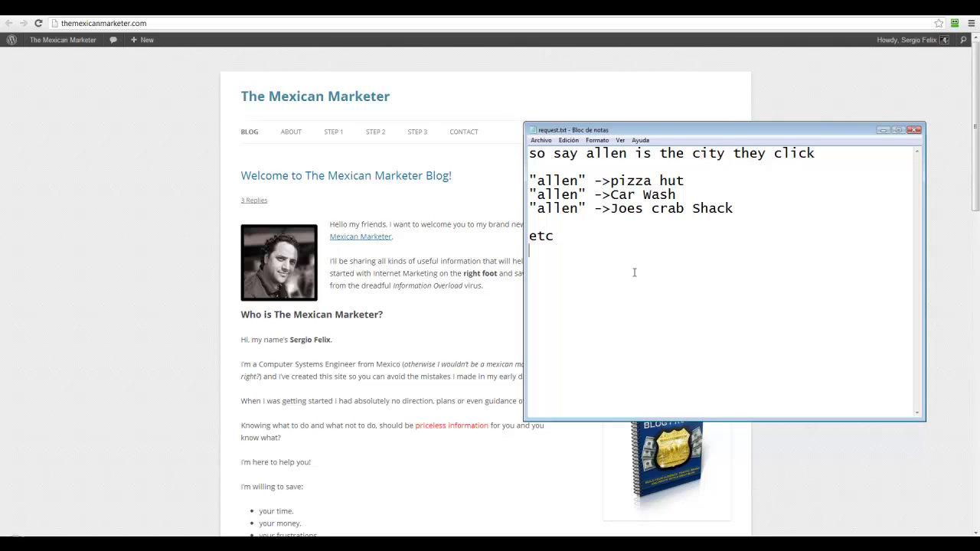
{"action": "key", "text": "Return"}
{"action": "key", "text": "Return"}
{"action": "type", "text": "City"}
{"action": "type", "text": "1."}
{"action": "key", "text": "Down"}
{"action": "key", "text": "Return"}
{"action": "key", "text": "Return"}
{"action": "type", "text": "Cage"}
{"action": "key", "text": "BackSpace"}
{"action": "key", "text": "BackSpace"}
{"action": "type", "text": "tegory"}
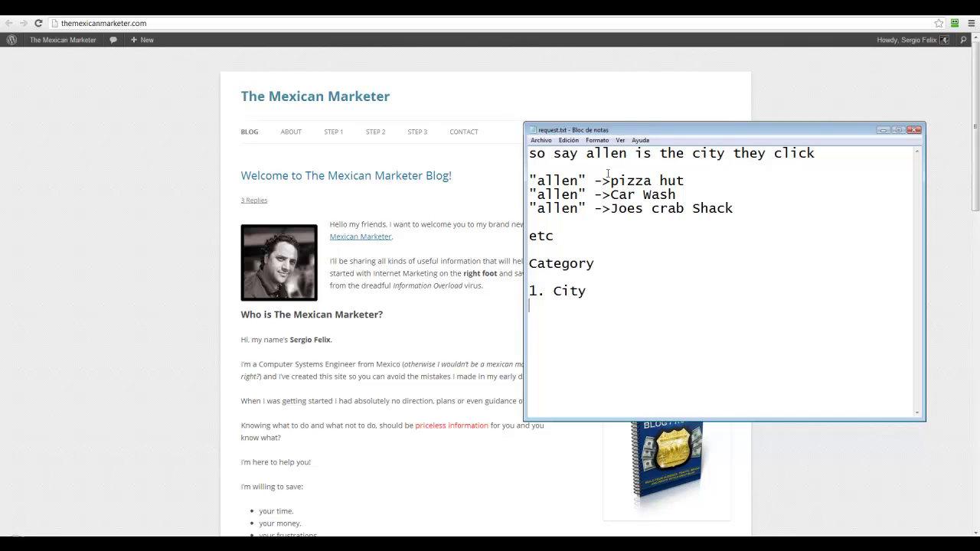
{"action": "left_click_drag", "start_coordinate": [611, 181], "coordinate": [686, 180]}
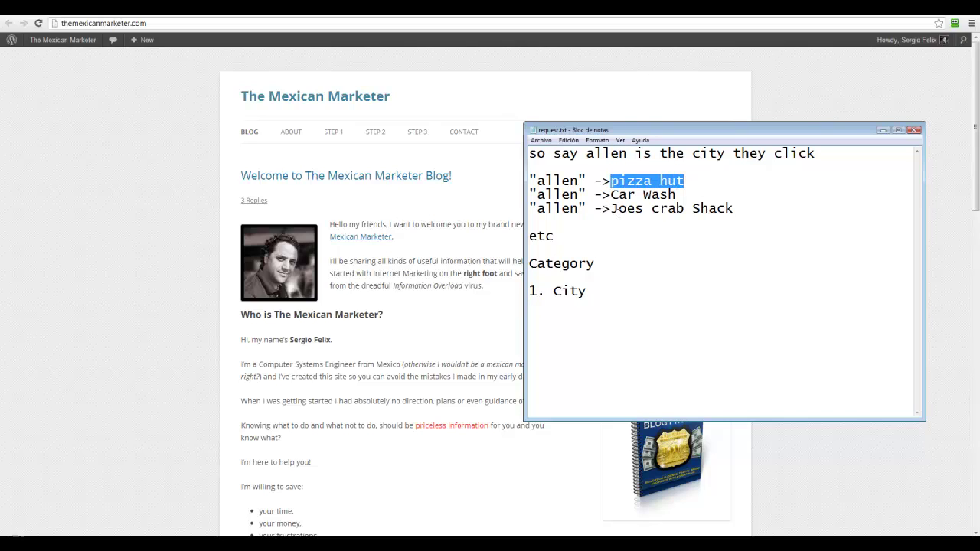
{"action": "left_click_drag", "start_coordinate": [610, 208], "coordinate": [735, 209]}
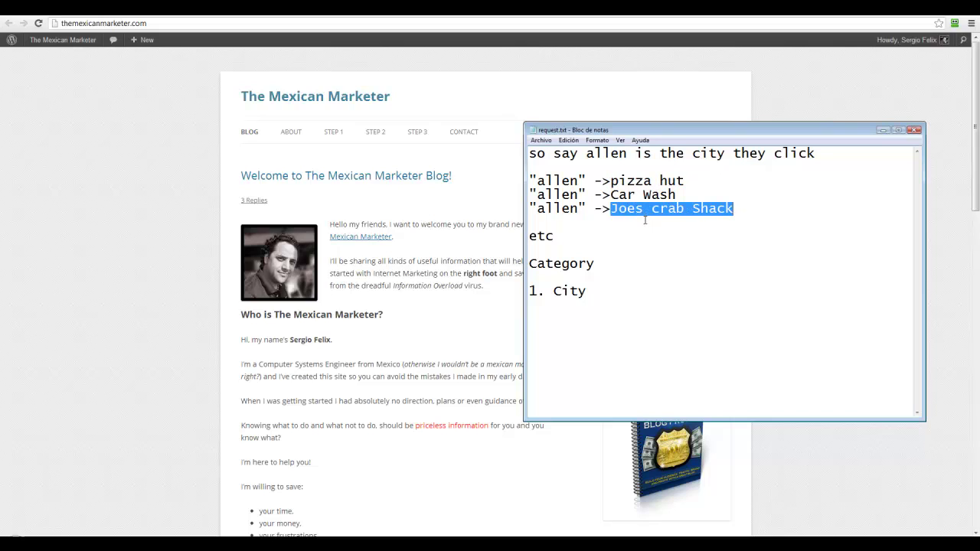
Add "Fast Food" and "Services" on separate lines below "1. City" in the notes
{"action": "left_click", "coordinate": [622, 305]}
{"action": "type", "text": "Foo"}
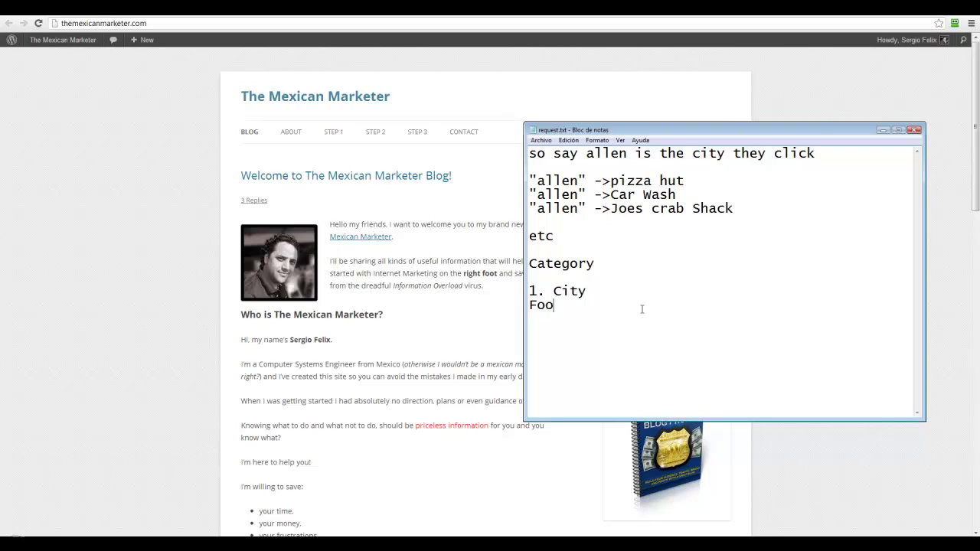
{"action": "key", "text": "BackSpace"}
{"action": "key", "text": "BackSpace"}
{"action": "type", "text": "ast Food "}
{"action": "type", "text": "Services"}
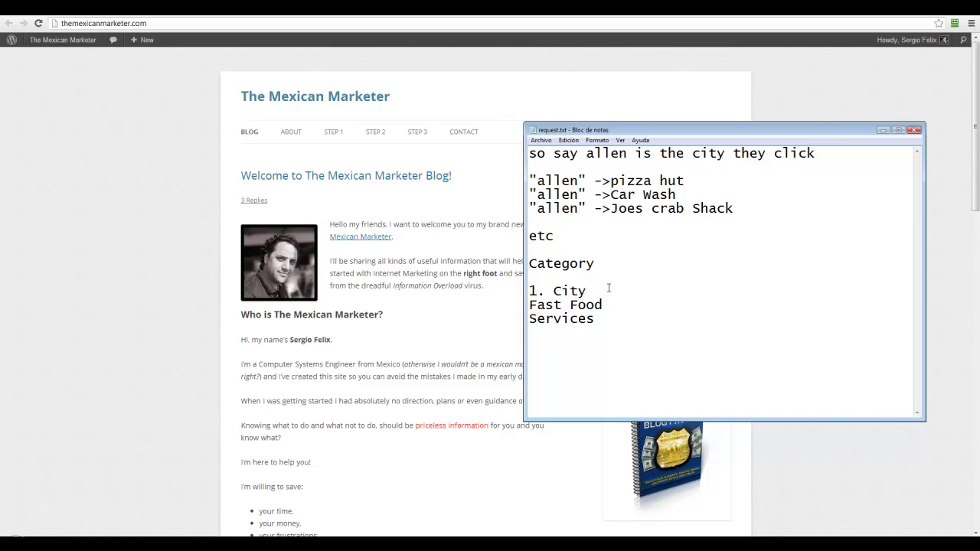
{"action": "left_click_drag", "start_coordinate": [579, 208], "coordinate": [536, 208]}
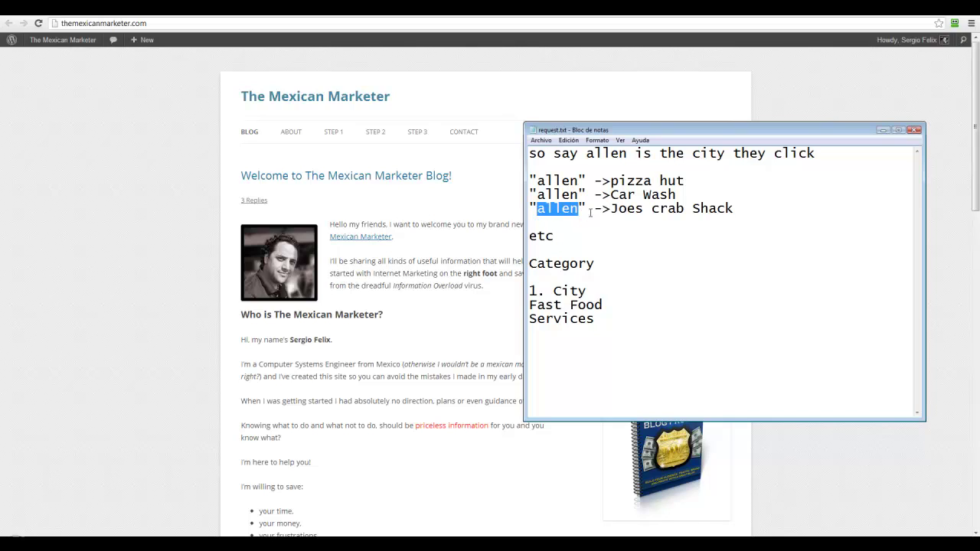
{"action": "left_click_drag", "start_coordinate": [610, 208], "coordinate": [740, 207]}
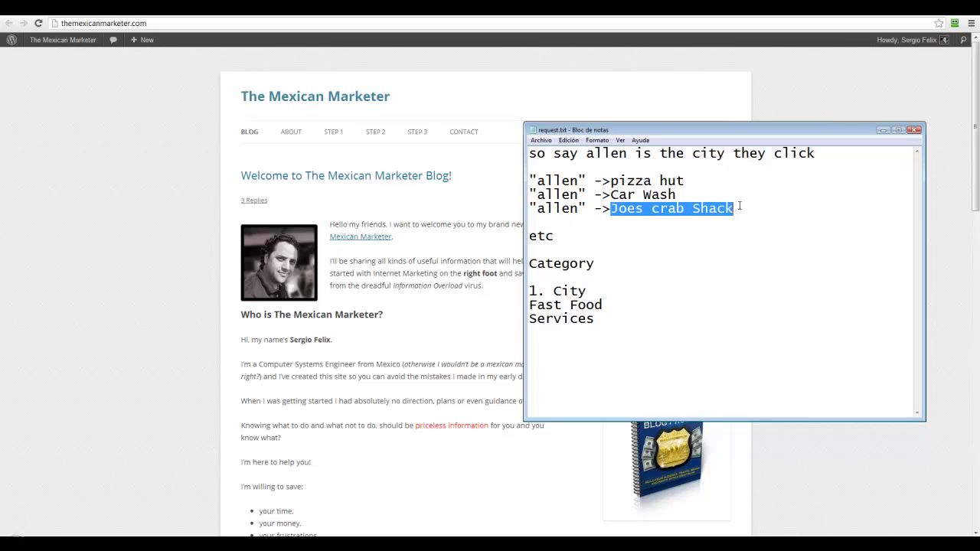
{"action": "left_click", "coordinate": [603, 315]}
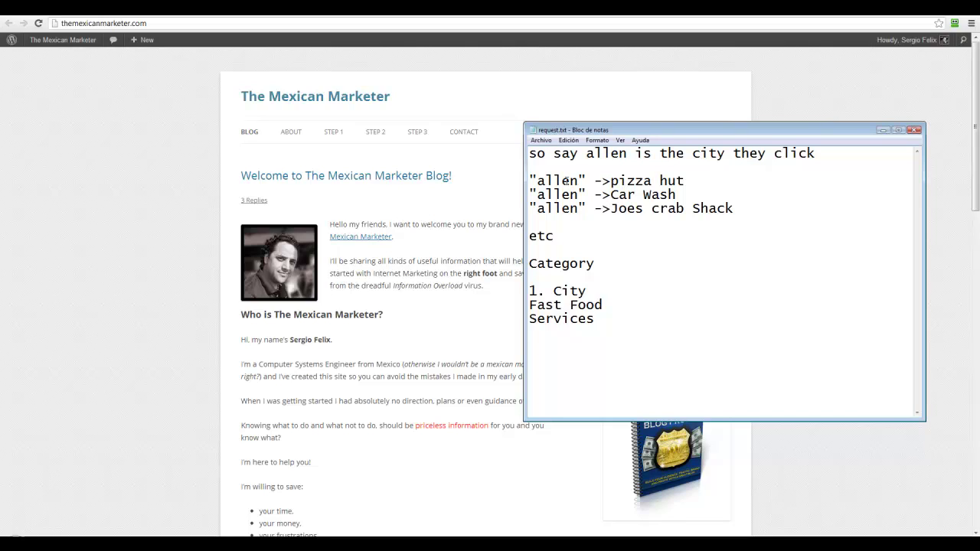
{"action": "left_click_drag", "start_coordinate": [578, 181], "coordinate": [537, 181]}
{"action": "left_click_drag", "start_coordinate": [612, 180], "coordinate": [684, 182]}
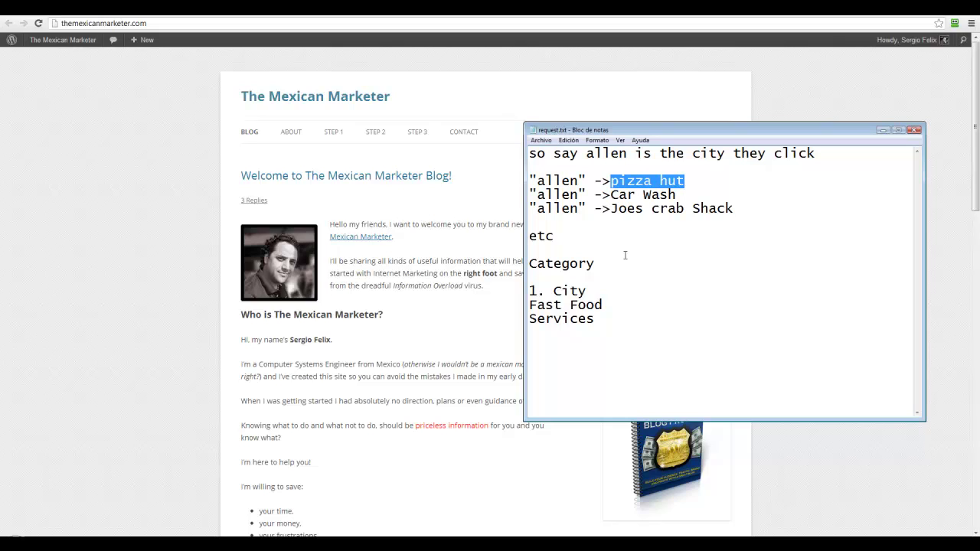
Switch to the browser and start a new post from the blog's WordPress dashboard
{"action": "left_click", "coordinate": [505, 212]}
{"action": "mouse_move", "coordinate": [75, 42]}
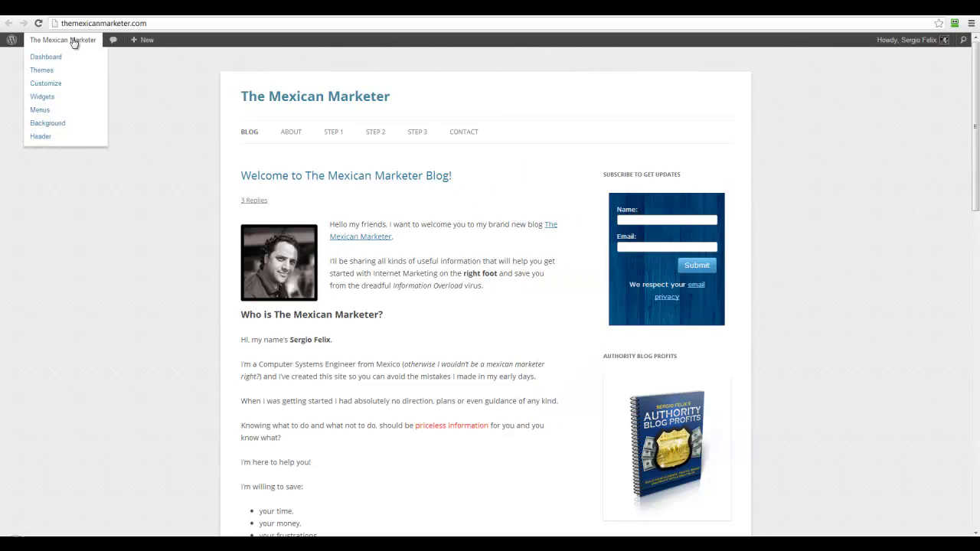
{"action": "left_click", "coordinate": [52, 57]}
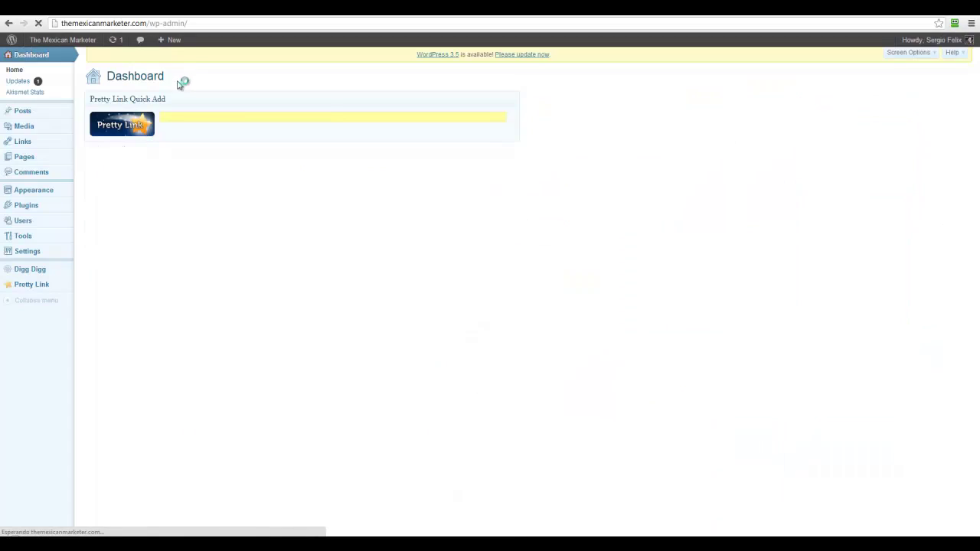
{"action": "mouse_move", "coordinate": [30, 158]}
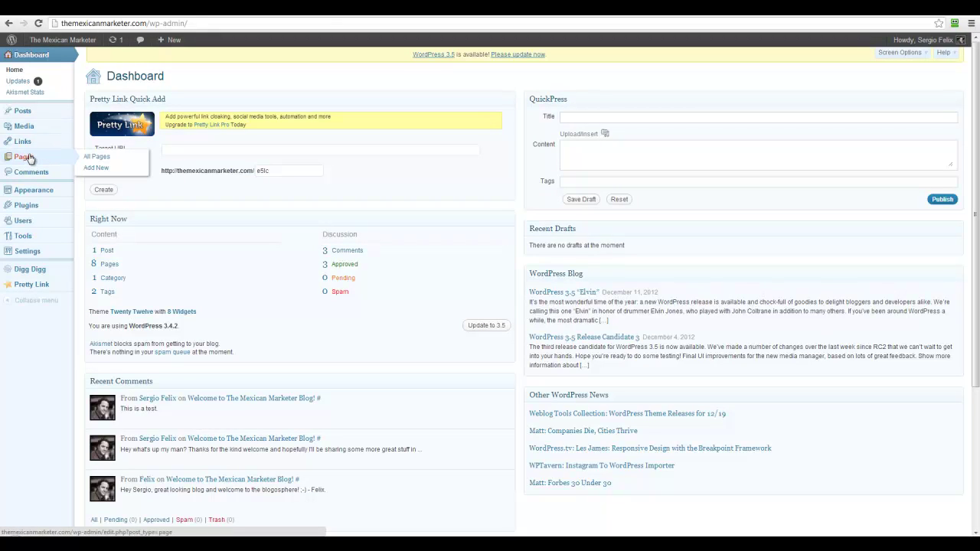
{"action": "mouse_move", "coordinate": [29, 113]}
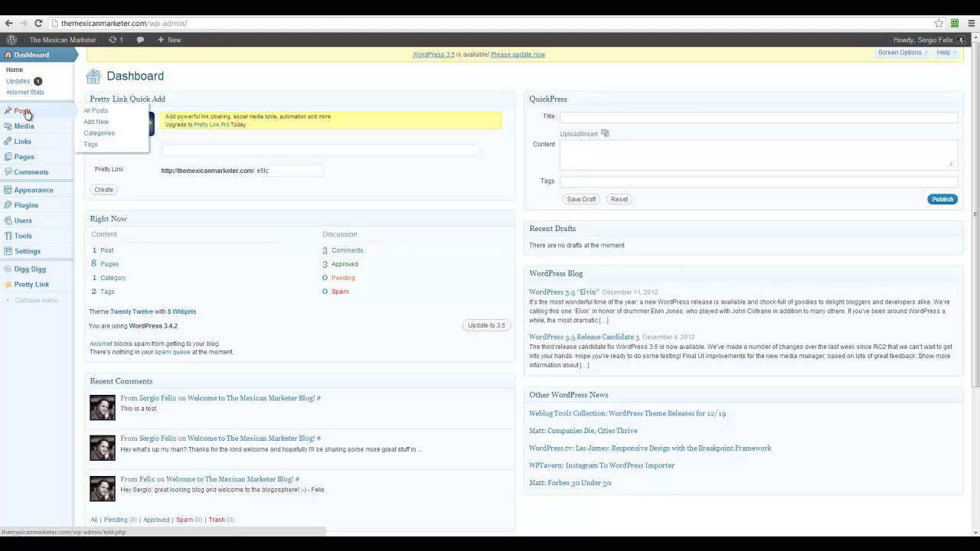
{"action": "left_click", "coordinate": [100, 122]}
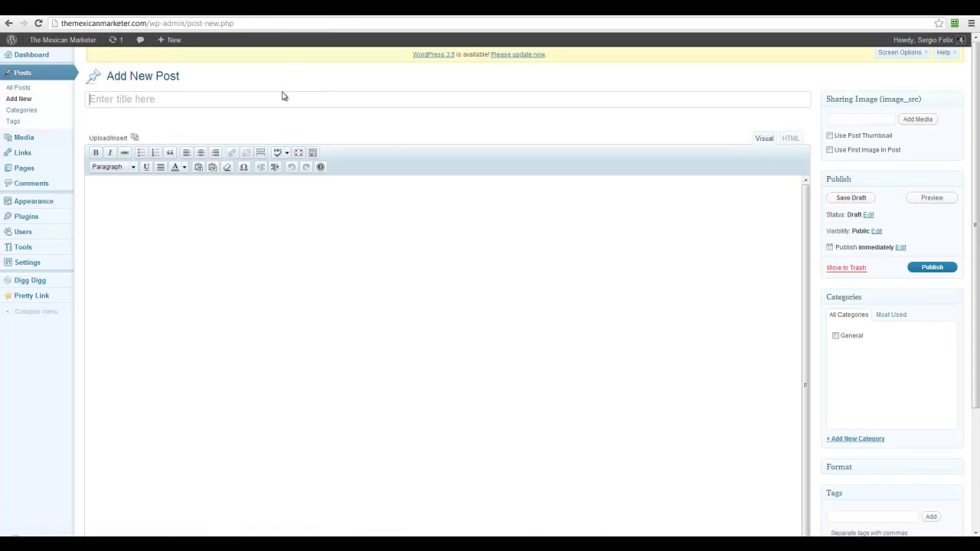
Title the new post "Pizza Hut" as listed in the notes, and enter "Pizza Hut" as its body text
{"action": "key", "text": "alt+Tab"}
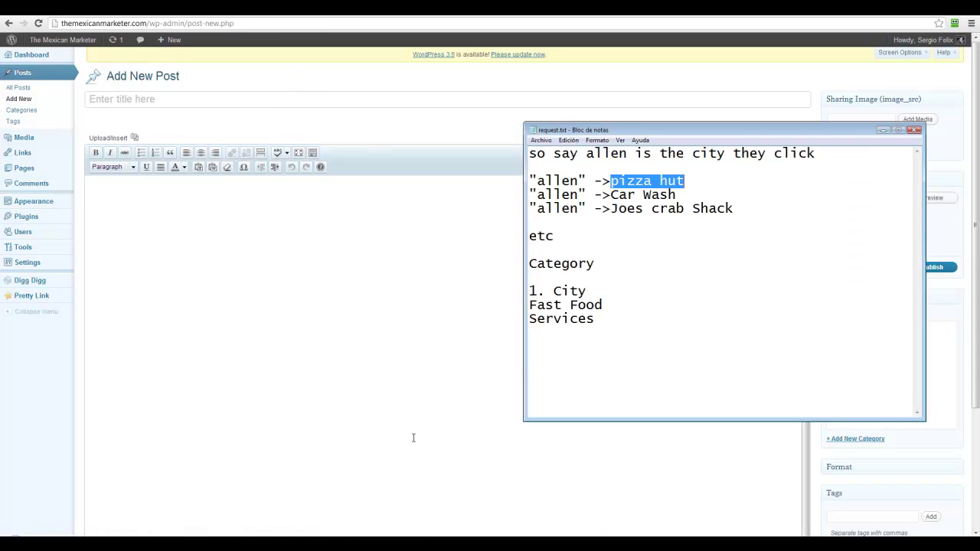
{"action": "left_click", "coordinate": [613, 180]}
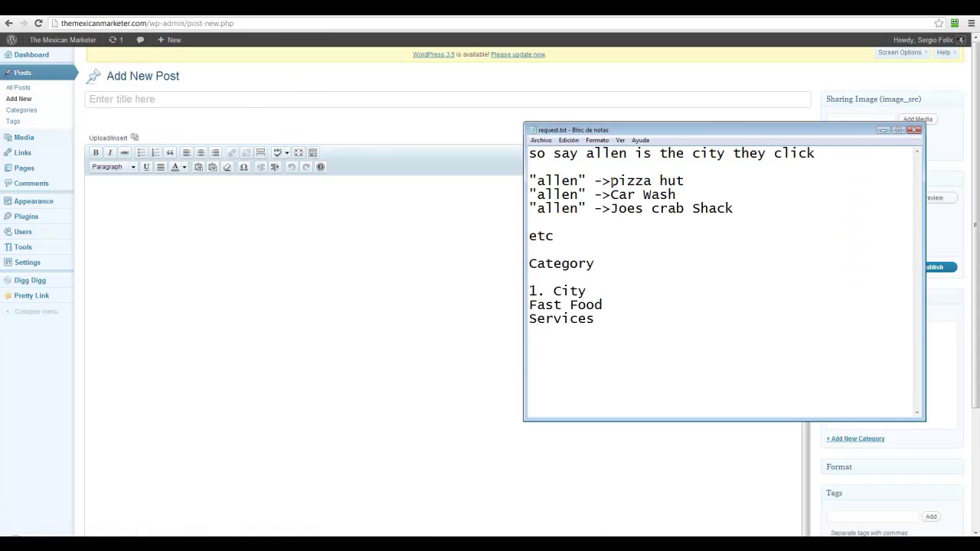
{"action": "left_click_drag", "start_coordinate": [612, 181], "coordinate": [685, 181]}
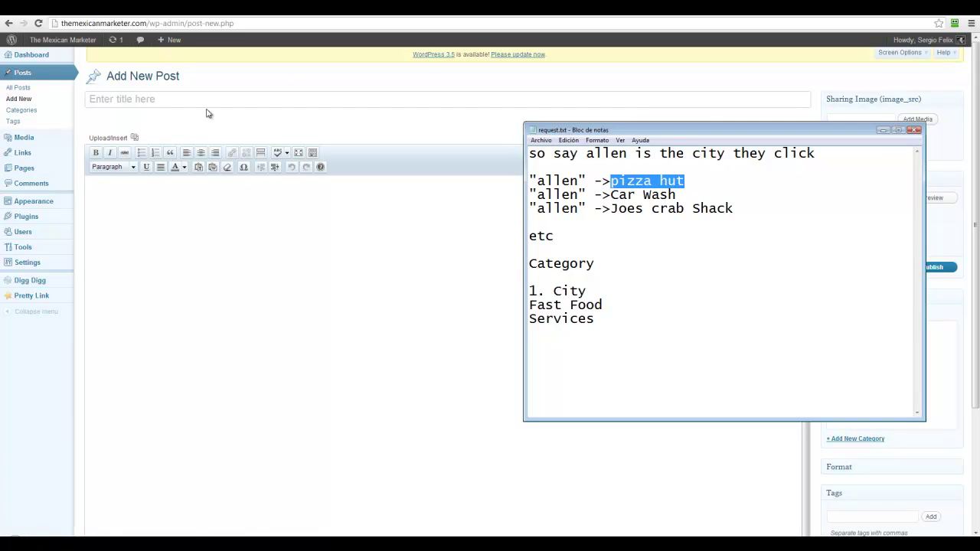
{"action": "left_click", "coordinate": [300, 109]}
{"action": "type", "text": "Pizza Hut"}
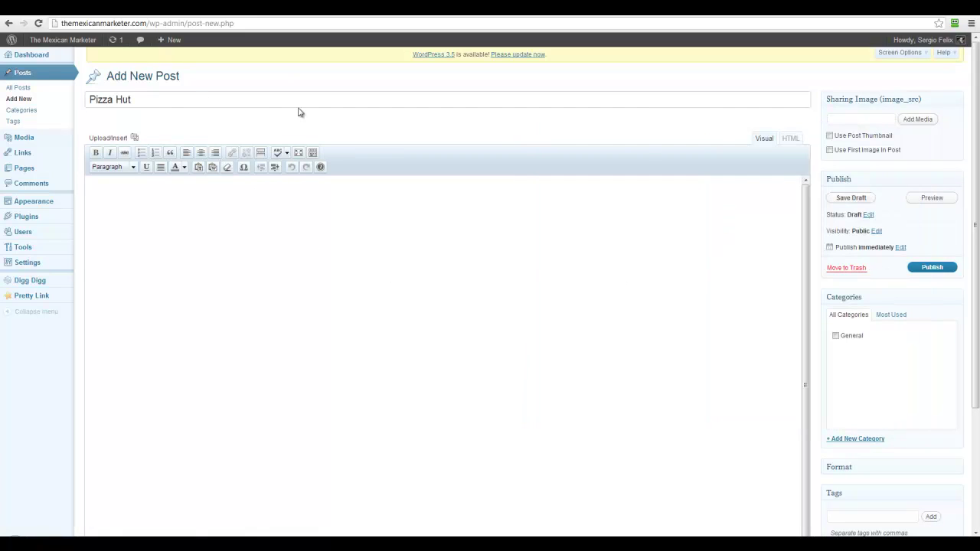
{"action": "key", "text": "alt+Tab"}
{"action": "left_click", "coordinate": [232, 220]}
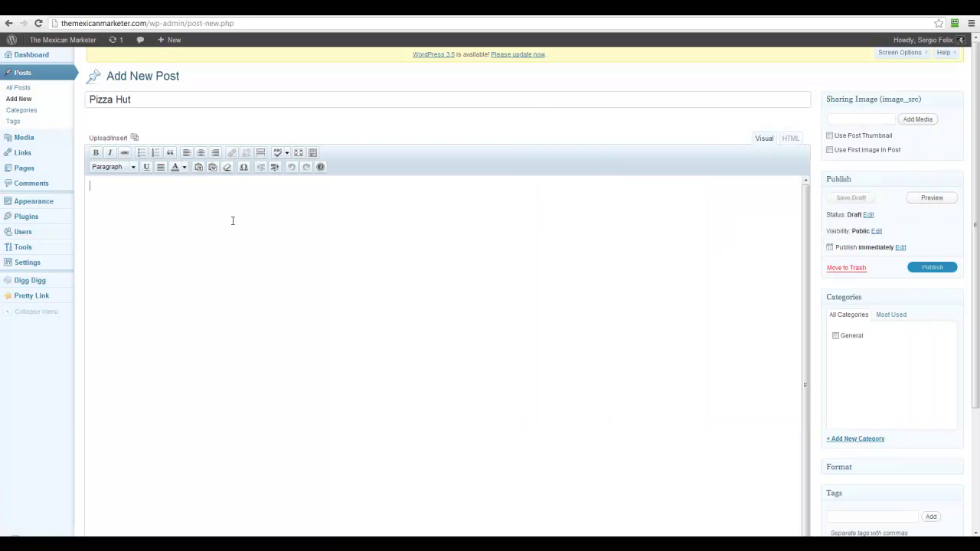
{"action": "type", "text": "Pizza Hut"}
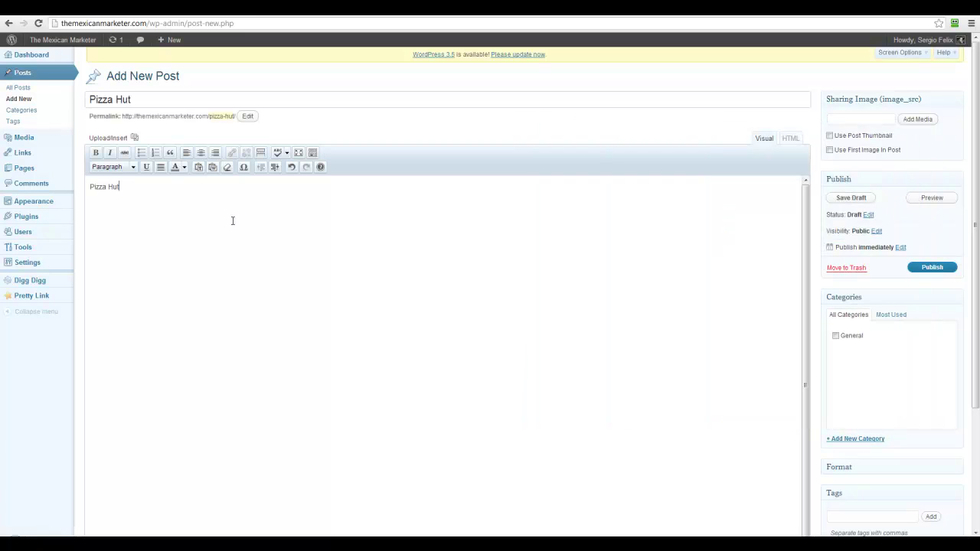
{"action": "key", "text": "alt+Tab"}
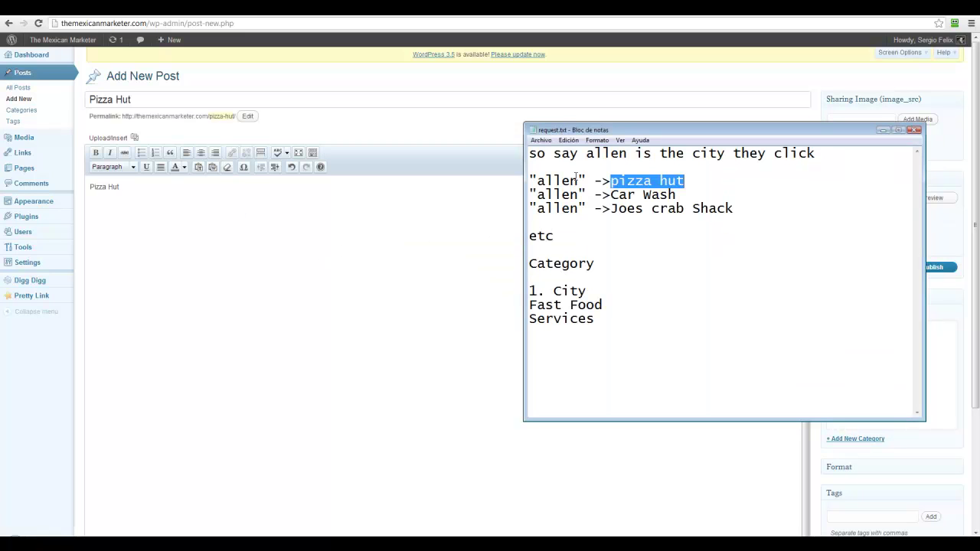
{"action": "left_click_drag", "start_coordinate": [576, 176], "coordinate": [546, 180]}
{"action": "key", "text": "alt+Tab"}
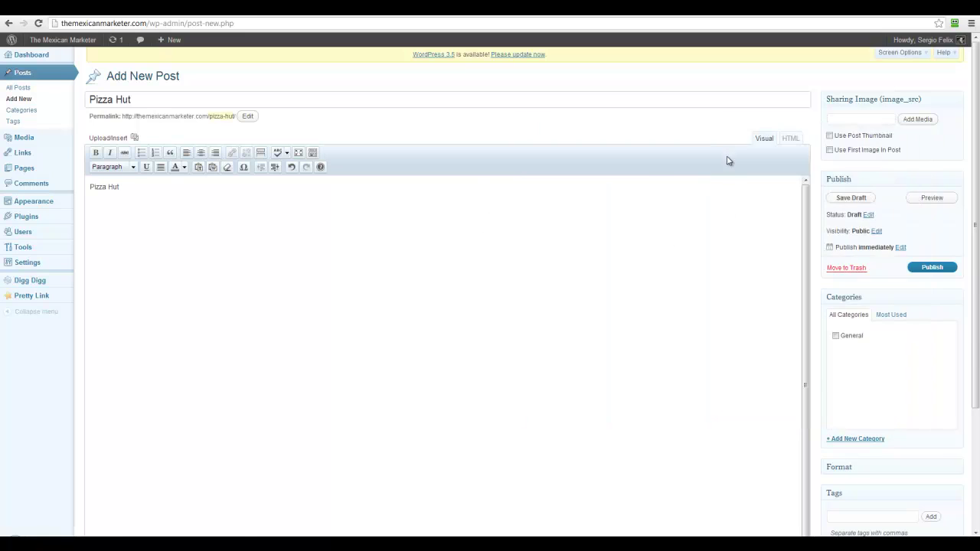
Consult the Wikipedia list of largest Texas cities and list Houston, San Antonio and Dallas above "Category" in the notes
{"action": "key", "text": "alt+Tab"}
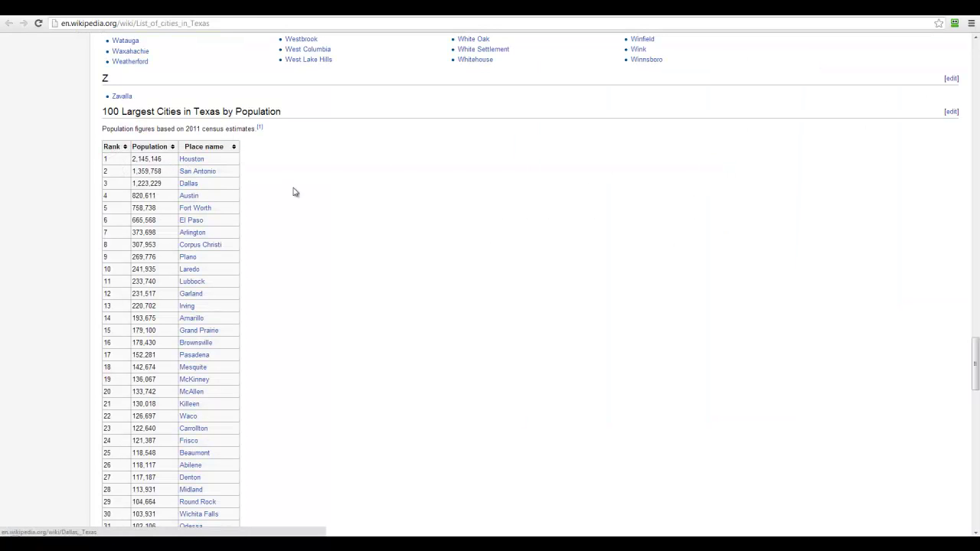
{"action": "key", "text": "alt+Tab"}
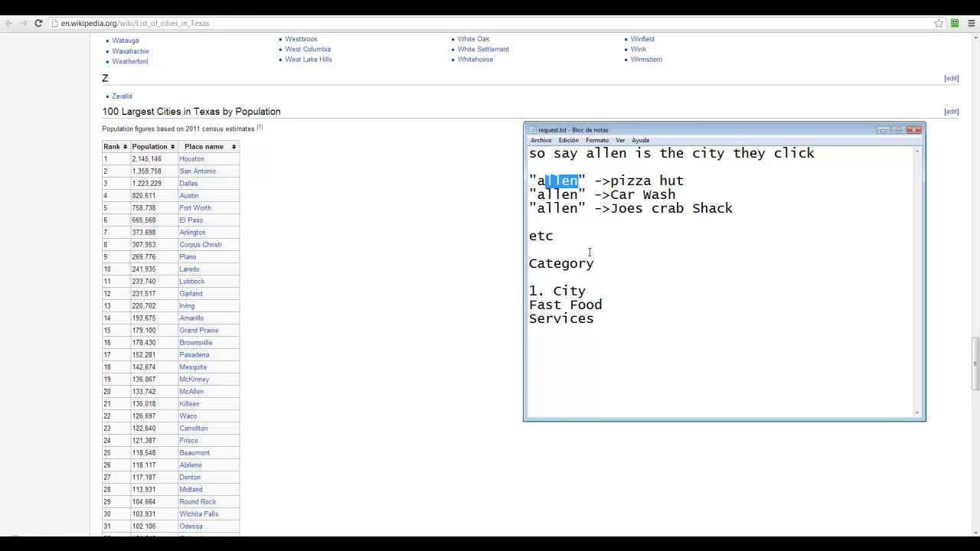
{"action": "left_click", "coordinate": [613, 246]}
{"action": "key", "text": "Return"}
{"action": "key", "text": "Return"}
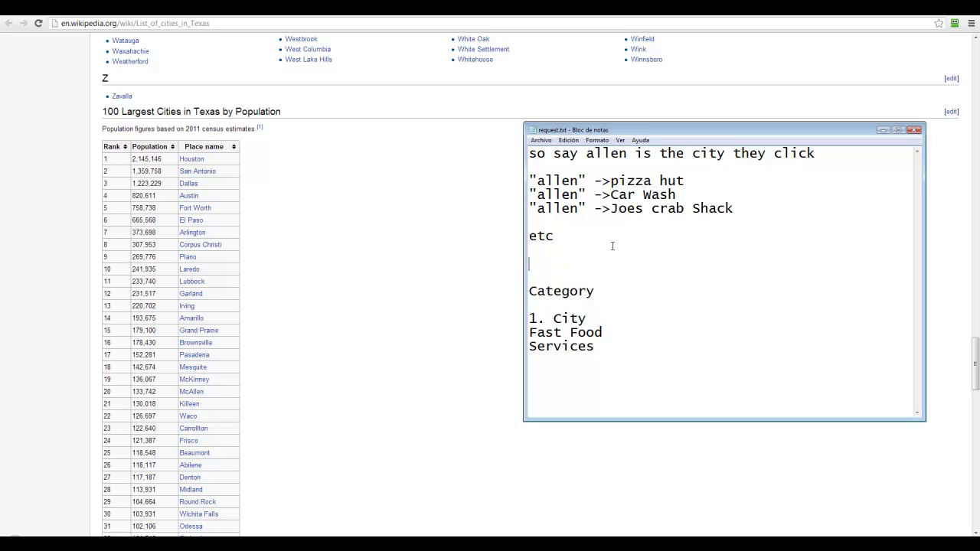
{"action": "type", "text": "Houston"}
{"action": "key", "text": "Return"}
{"action": "type", "text": "San "}
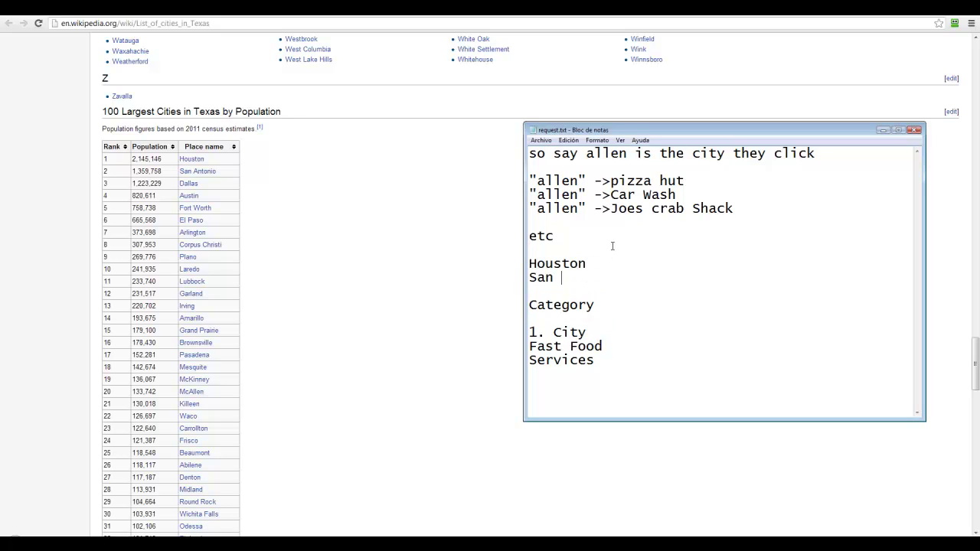
{"action": "type", "text": "Antonio"}
{"action": "key", "text": "Return"}
{"action": "type", "text": "Dallas"}
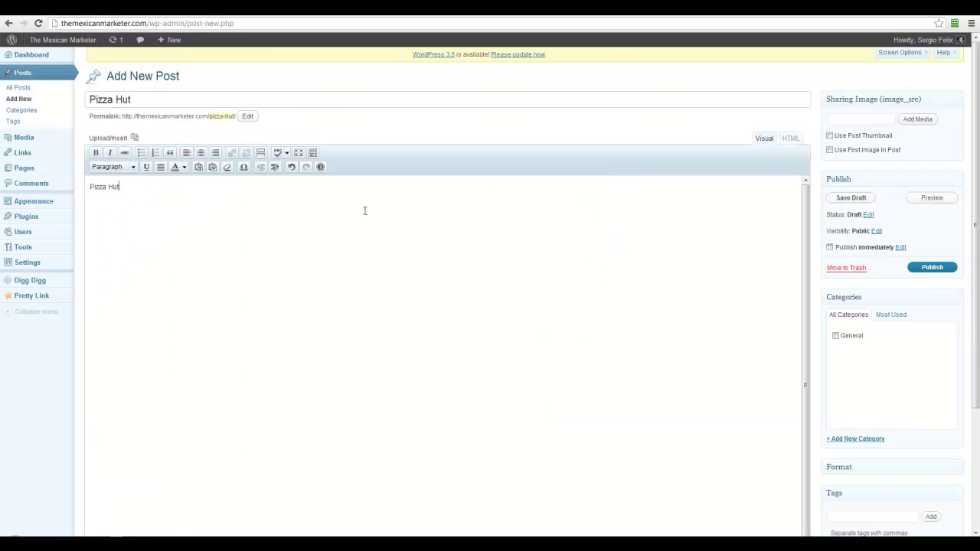
Return to the Pizza Hut post in the browser and add a new top-level category "Houston" to it
{"action": "key", "text": "alt+Tab"}
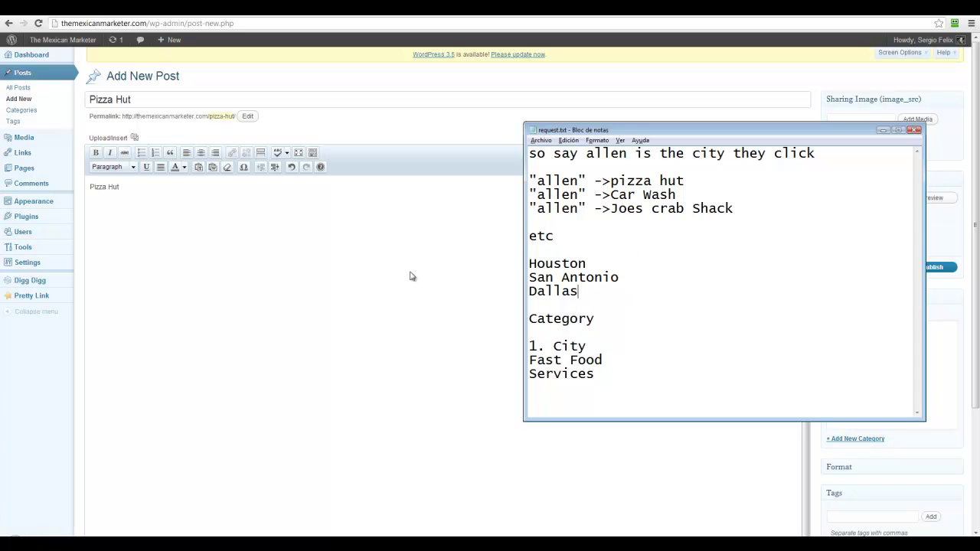
{"action": "left_click", "coordinate": [463, 272]}
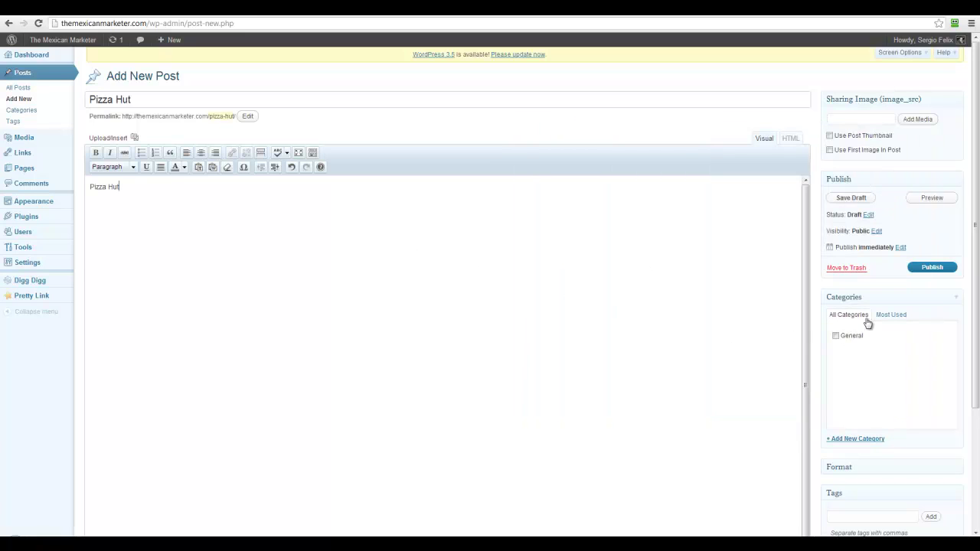
{"action": "left_click", "coordinate": [851, 439]}
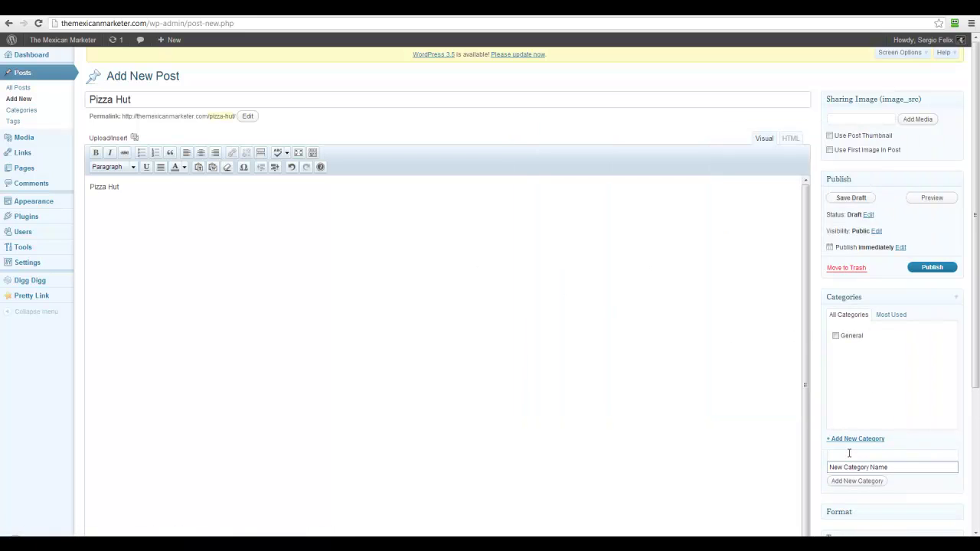
{"action": "left_click", "coordinate": [850, 452]}
{"action": "type", "text": "Houston"}
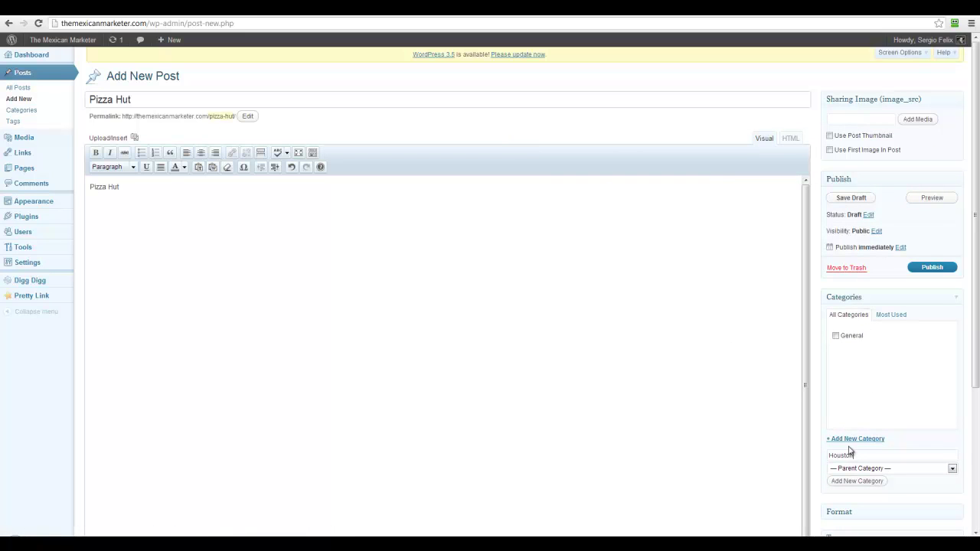
{"action": "scroll", "coordinate": [906, 422], "scroll_direction": "down", "scroll_amount": 3}
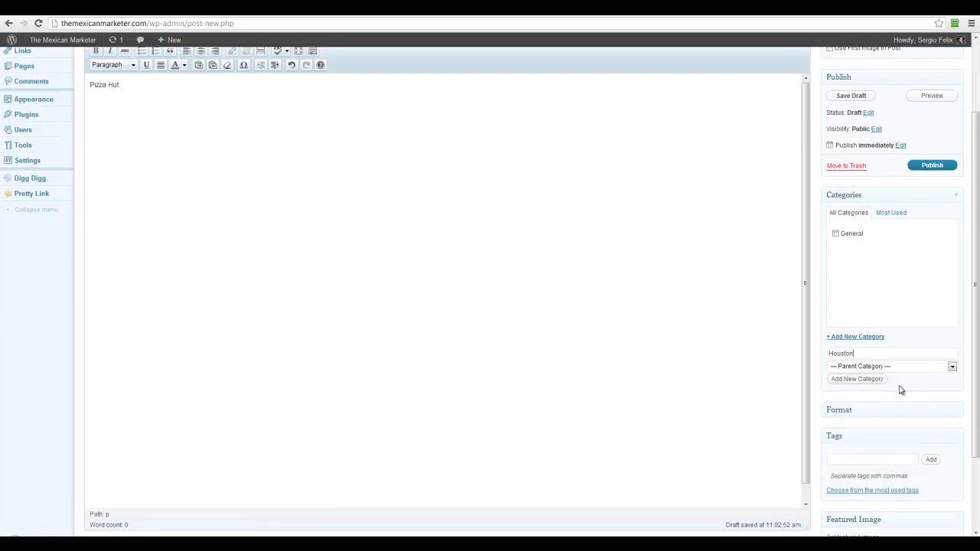
{"action": "left_click", "coordinate": [857, 380]}
{"action": "scroll", "coordinate": [483, 219], "scroll_direction": "up", "scroll_amount": 2}
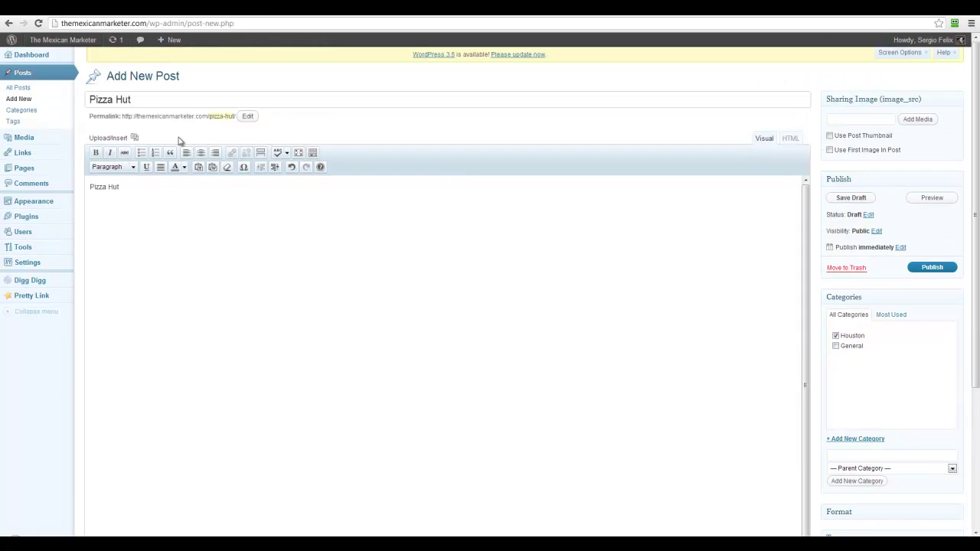
Publish the Pizza Hut post under the Houston category and view it on the site
{"action": "key", "text": "alt+Tab"}
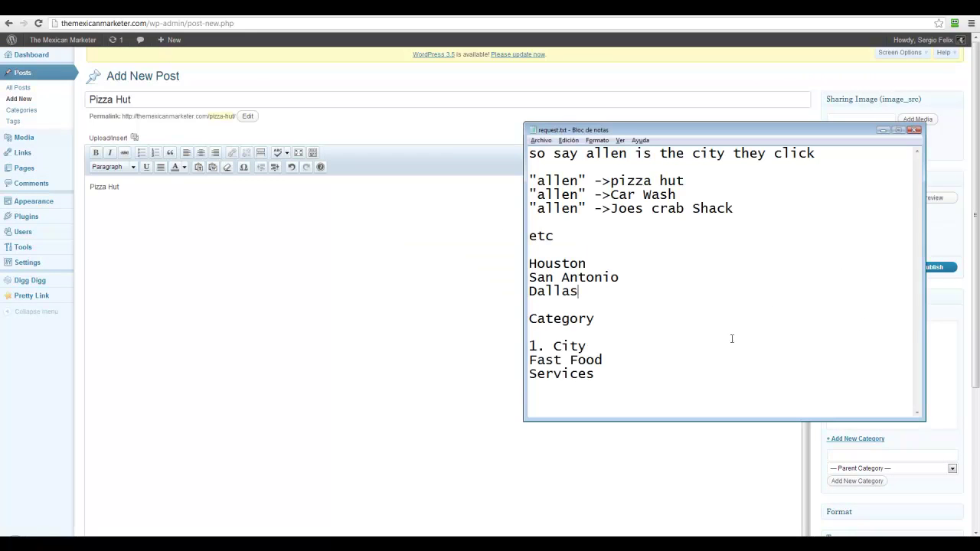
{"action": "key", "text": "alt+Tab"}
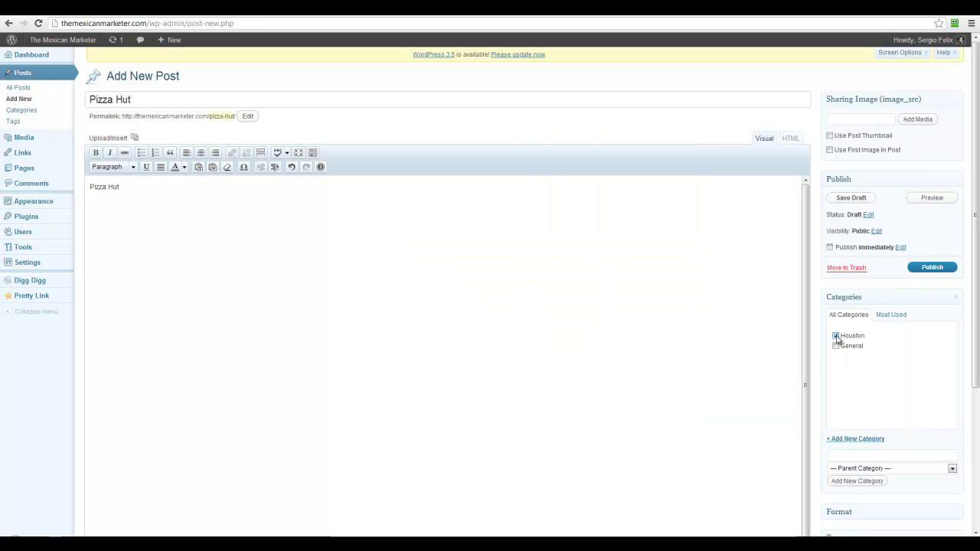
{"action": "left_click", "coordinate": [839, 337]}
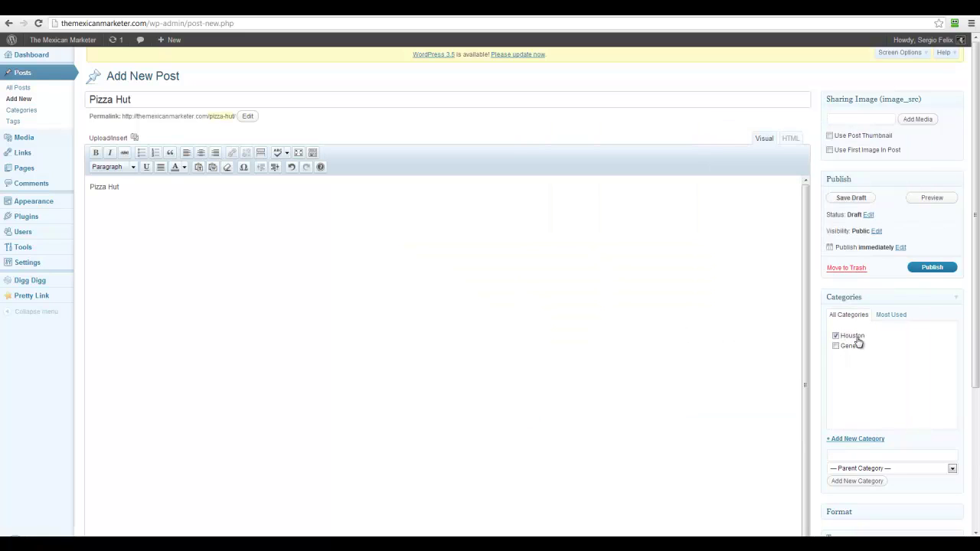
{"action": "left_click", "coordinate": [927, 269]}
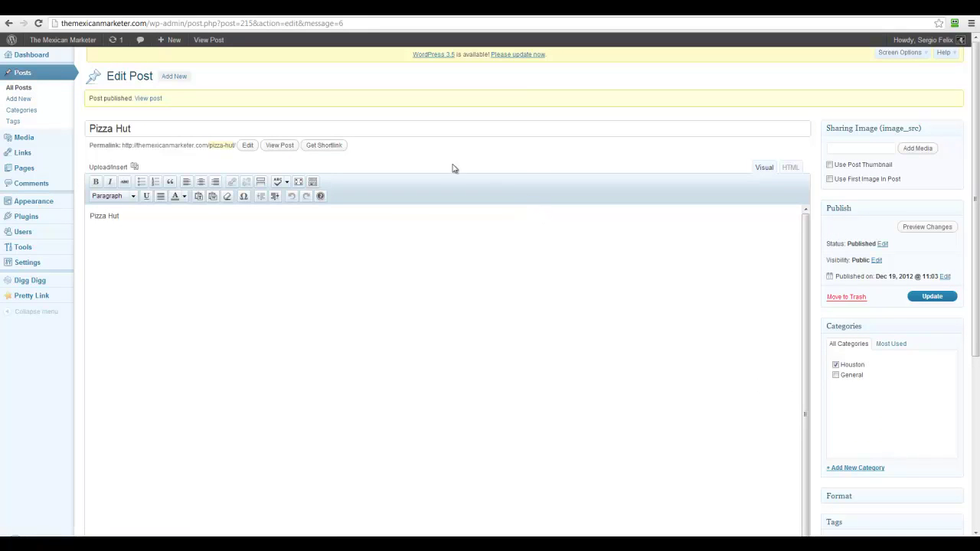
{"action": "left_click", "coordinate": [154, 100]}
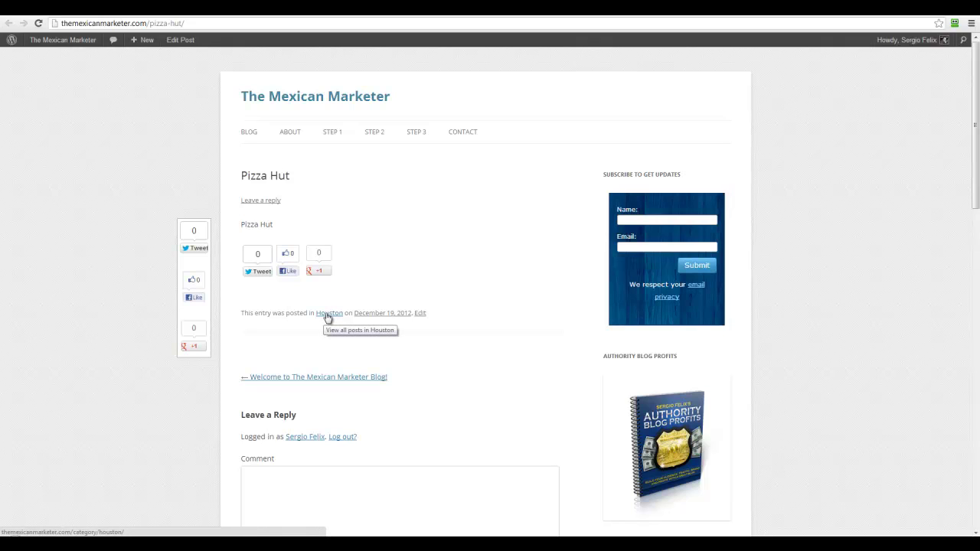
Copy "Joes crab Shack" from the notes and start a new post with it as both title and body text
{"action": "key", "text": "alt+Tab"}
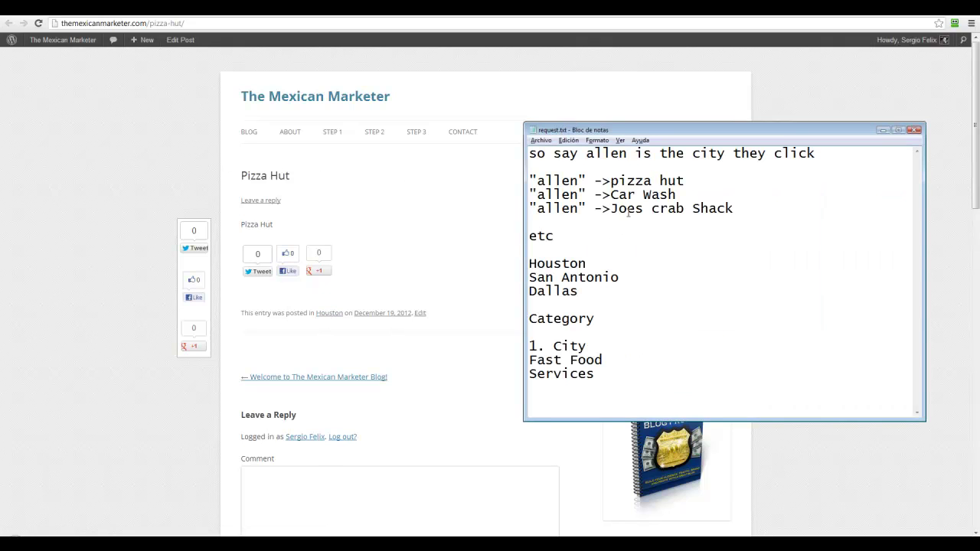
{"action": "left_click_drag", "start_coordinate": [611, 208], "coordinate": [735, 208]}
{"action": "key", "text": "ctrl+c"}
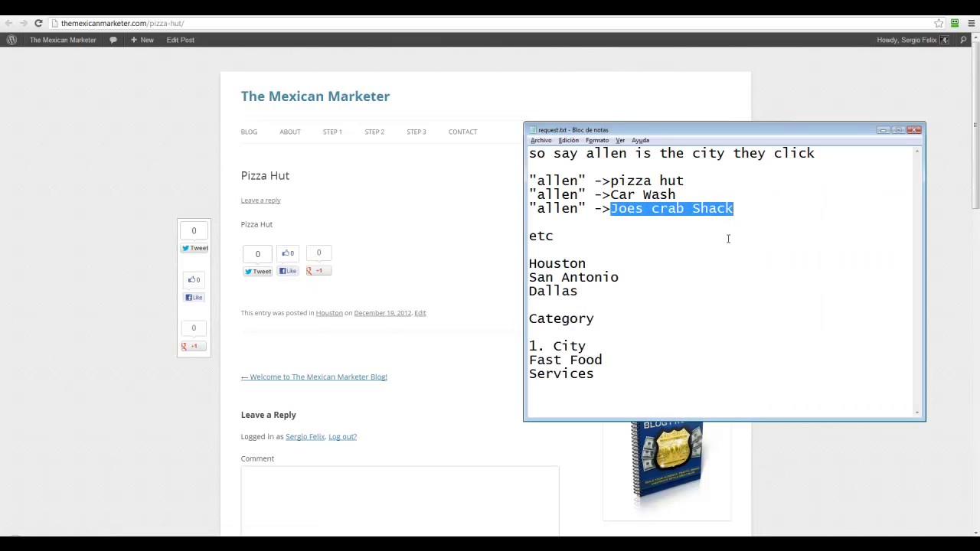
{"action": "left_click", "coordinate": [121, 149]}
{"action": "mouse_move", "coordinate": [144, 40]}
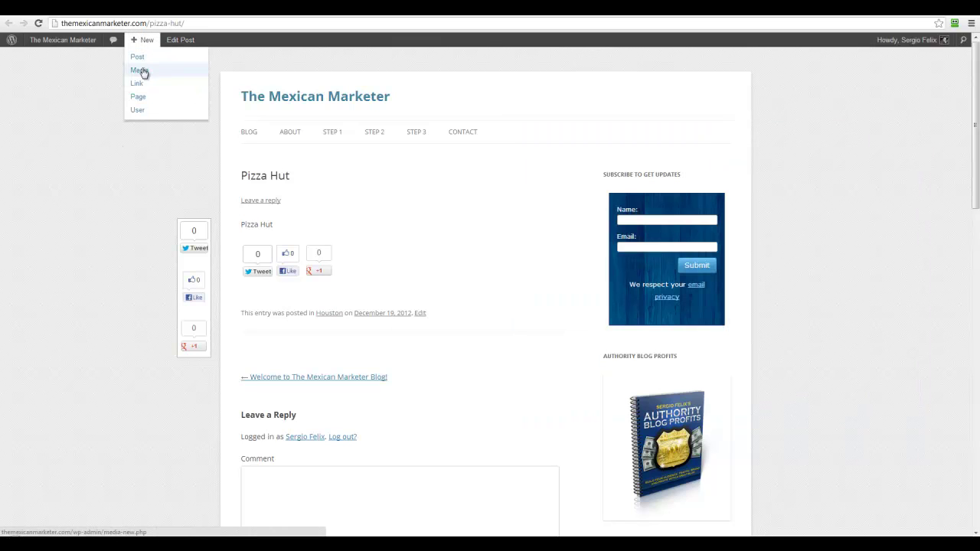
{"action": "left_click", "coordinate": [138, 58]}
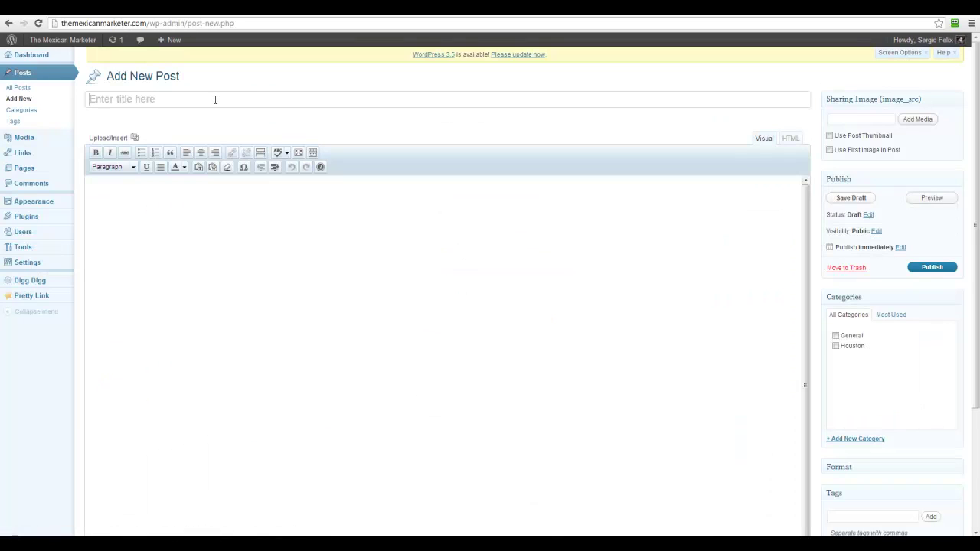
{"action": "key", "text": "ctrl+v"}
{"action": "left_click", "coordinate": [181, 213]}
{"action": "key", "text": "ctrl+v"}
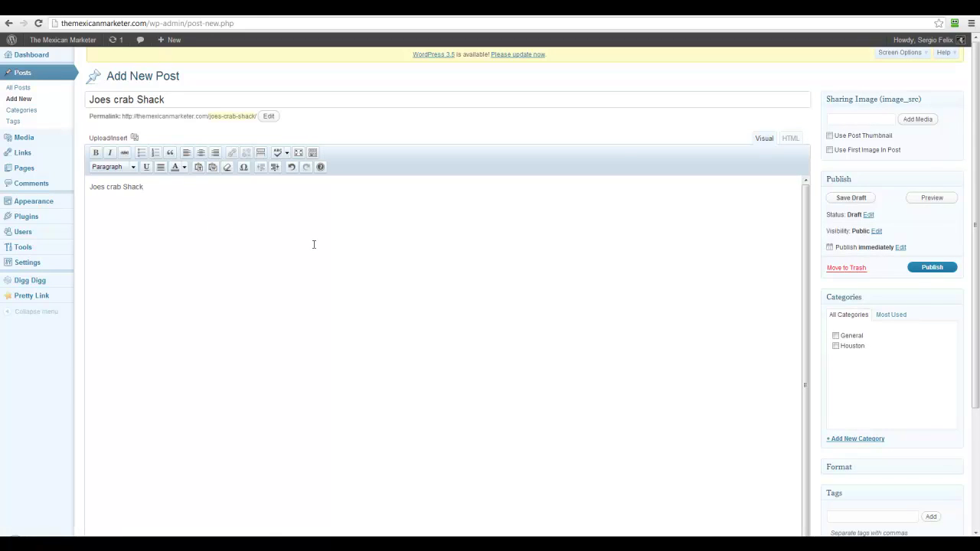
Add a new top-level category "San Antonio" to the Joes crab Shack post and publish it
{"action": "key", "text": "alt+Tab"}
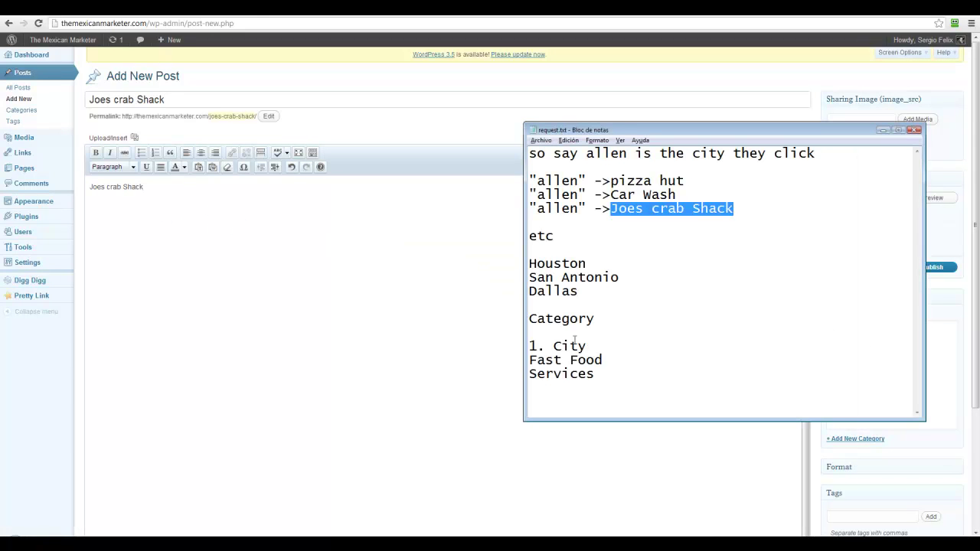
{"action": "key", "text": "alt+Tab"}
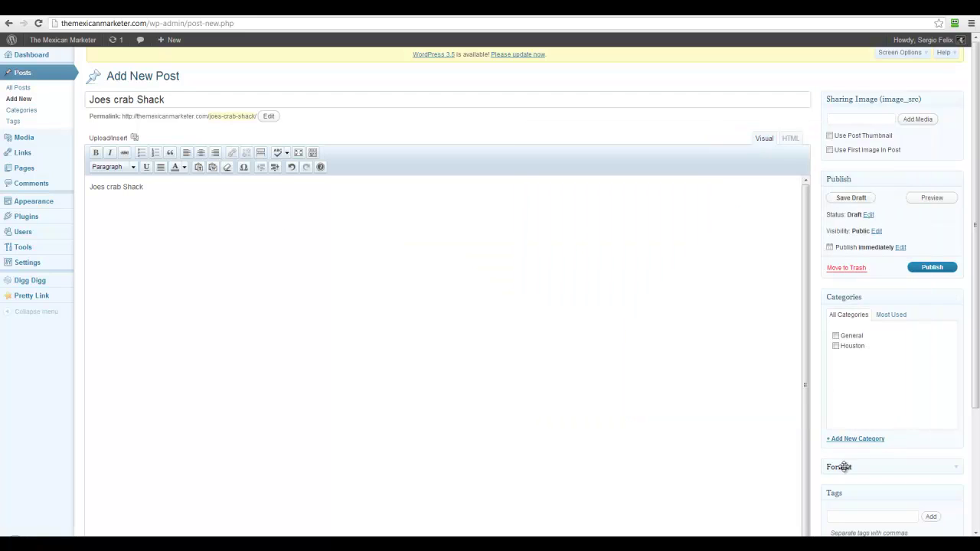
{"action": "left_click", "coordinate": [852, 439]}
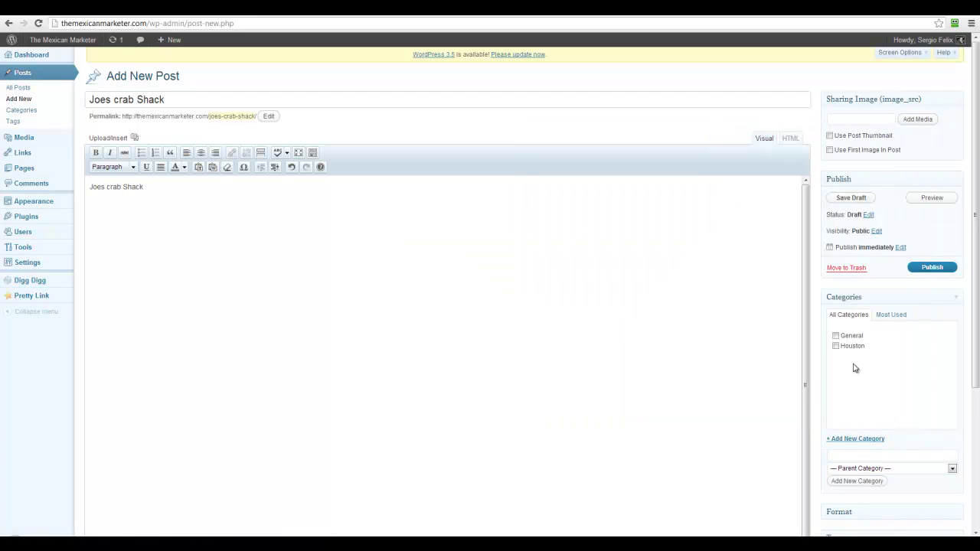
{"action": "left_click", "coordinate": [862, 456]}
{"action": "type", "text": "san"}
{"action": "key", "text": "Delete"}
{"action": "type", "text": "San Antonio"}
{"action": "left_click", "coordinate": [868, 481]}
{"action": "left_click", "coordinate": [930, 267]}
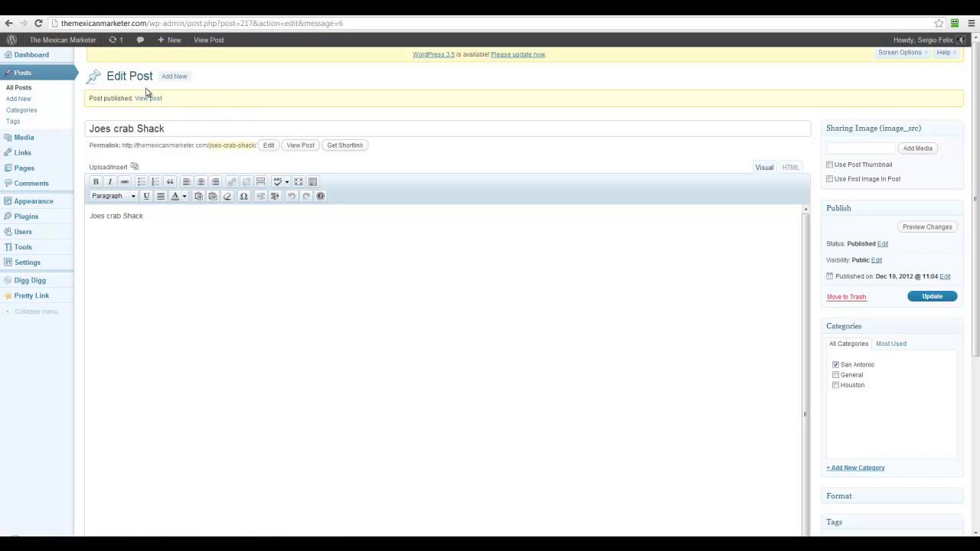
Visit the blog's front page to see the published posts with their city categories
{"action": "mouse_move", "coordinate": [43, 58]}
{"action": "mouse_move", "coordinate": [56, 39]}
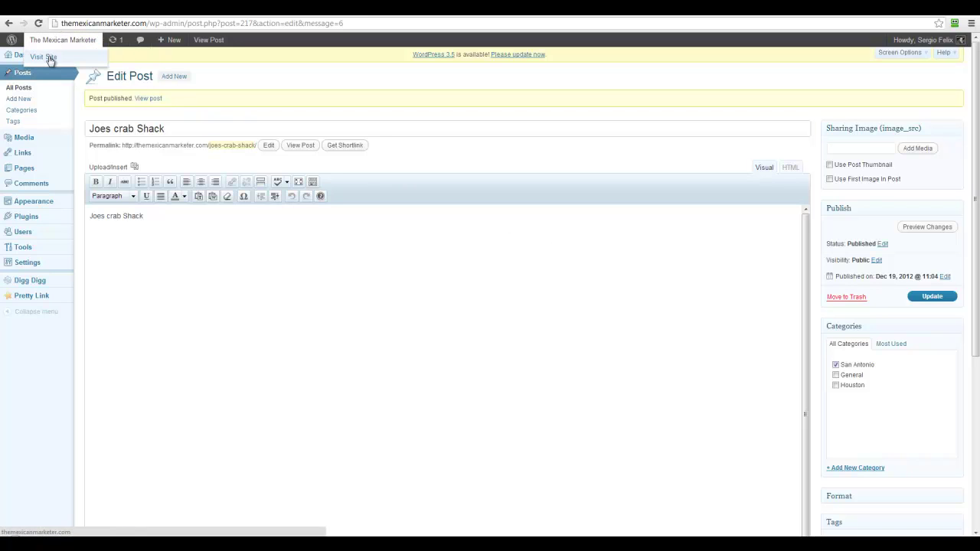
{"action": "left_click", "coordinate": [49, 58]}
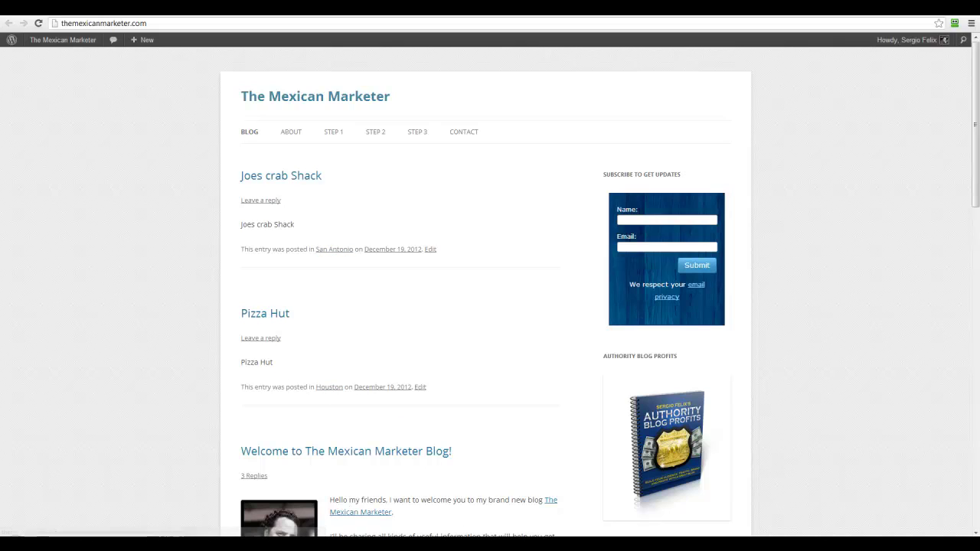
Change "Car Wash" to "Mario's Car Wash" in the notes and copy the full business name
{"action": "key", "text": "alt+Tab"}
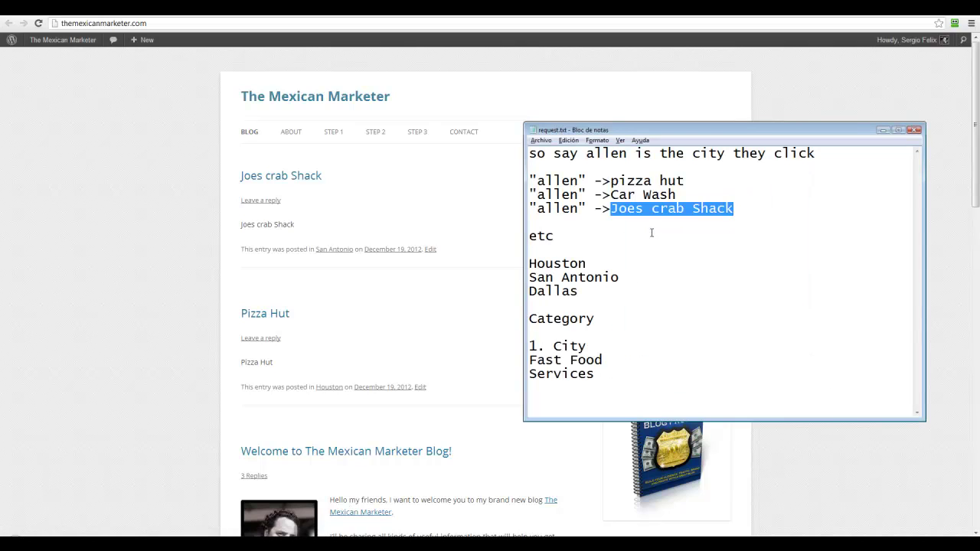
{"action": "left_click", "coordinate": [652, 233]}
{"action": "left_click_drag", "start_coordinate": [610, 195], "coordinate": [696, 194]}
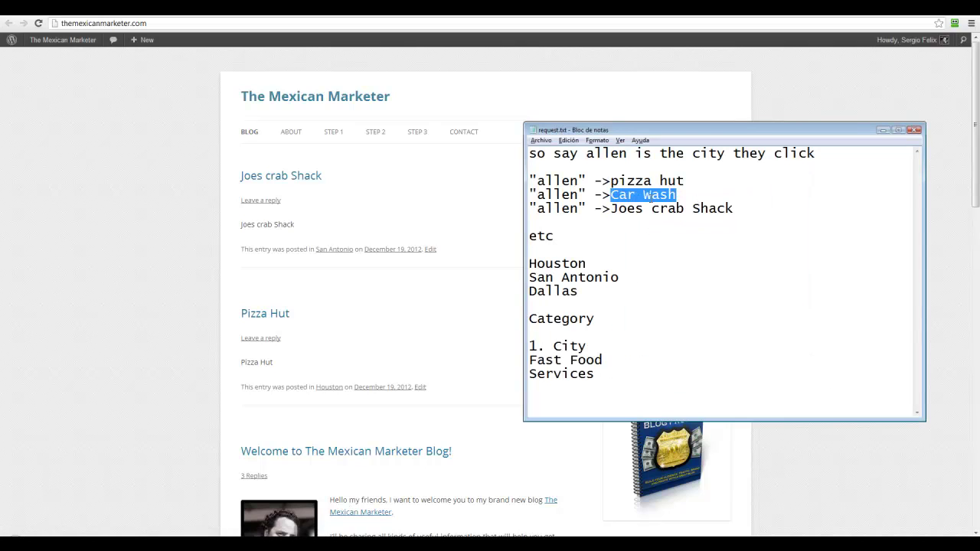
{"action": "left_click", "coordinate": [610, 195]}
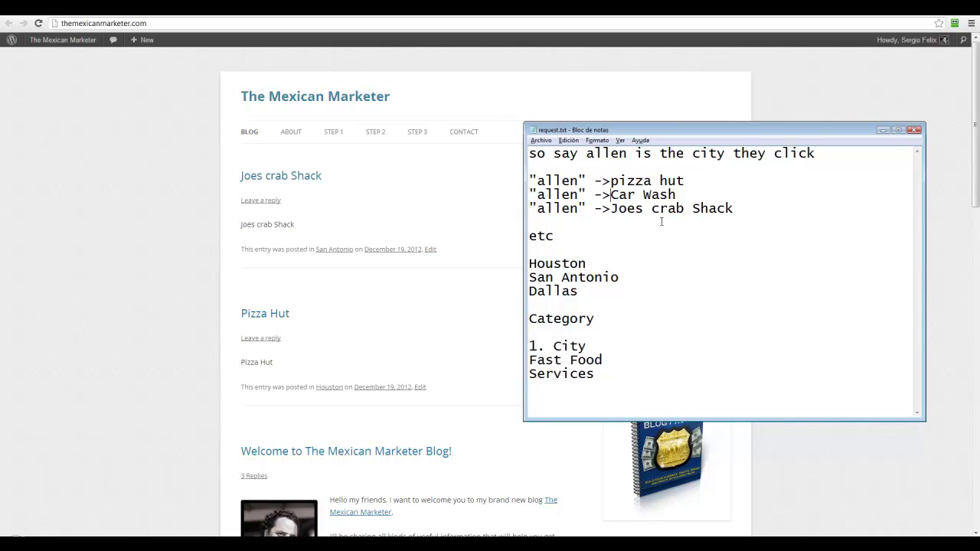
{"action": "type", "text": "Mario's"}
{"action": "key", "text": "shift+Left"}
{"action": "key", "text": "shift+Left"}
{"action": "key", "text": "shift+Left"}
{"action": "key", "text": "shift+Left"}
{"action": "key", "text": "shift+Left"}
{"action": "key", "text": "shift+Left"}
{"action": "key", "text": "shift+Left"}
{"action": "key", "text": "shift+Left"}
{"action": "key", "text": "shift+Left"}
{"action": "key", "text": "shift+Left"}
{"action": "key", "text": "shift+Left"}
{"action": "key", "text": "shift+Left"}
{"action": "key", "text": "shift+Left"}
{"action": "key", "text": "shift+Left"}
{"action": "key", "text": "shift+Left"}
{"action": "key", "text": "shift+Left"}
{"action": "key", "text": "shift+Left"}
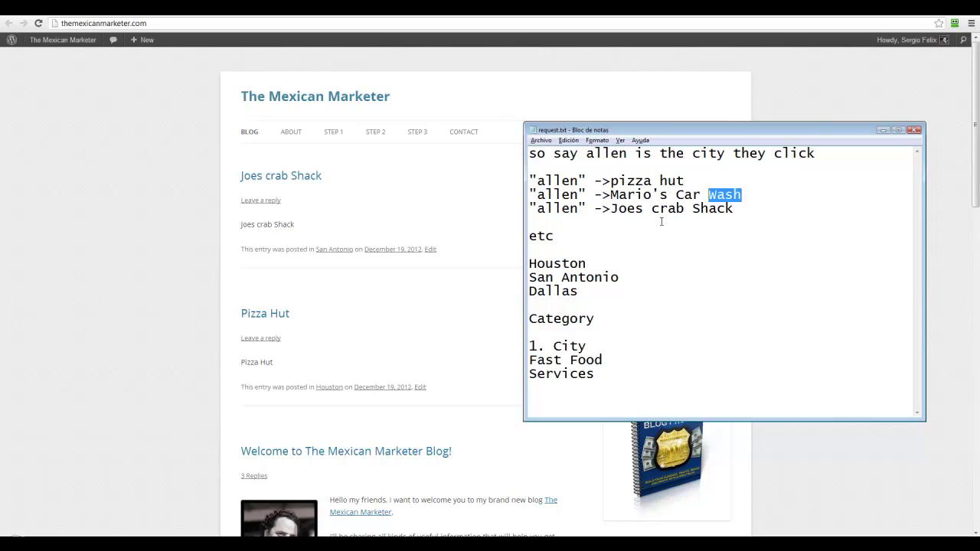
{"action": "key", "text": "shift+Right"}
{"action": "key", "text": "ctrl+c"}
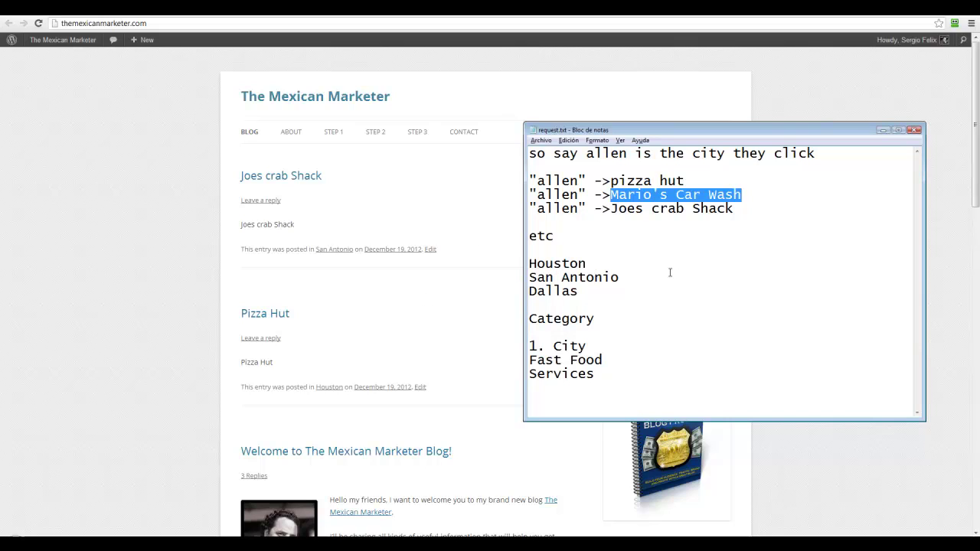
Return to the browser and start a new post with "Mario's Car Wash" as both title and body text
{"action": "left_click", "coordinate": [192, 167]}
{"action": "key", "text": "alt+Left"}
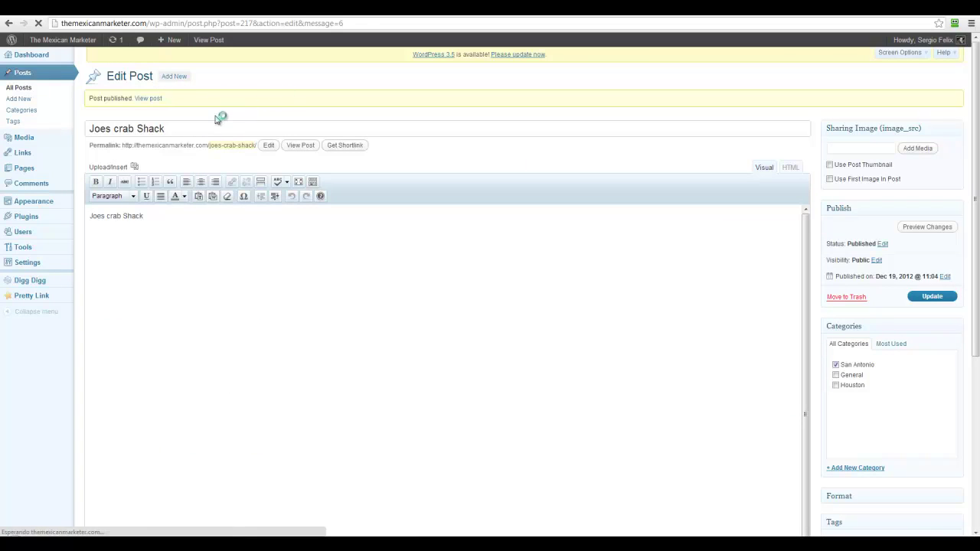
{"action": "left_click", "coordinate": [185, 106]}
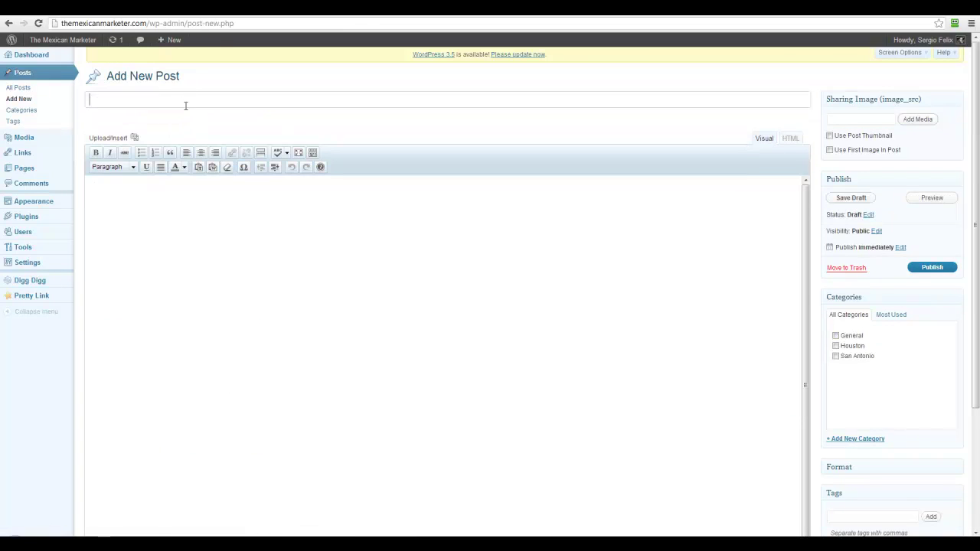
{"action": "key", "text": "ctrl+v"}
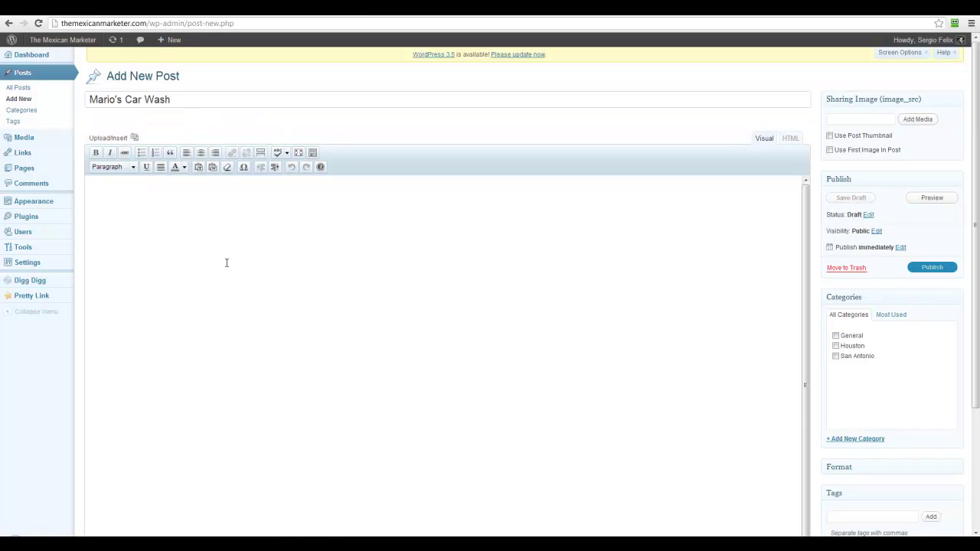
{"action": "key", "text": "ctrl+v"}
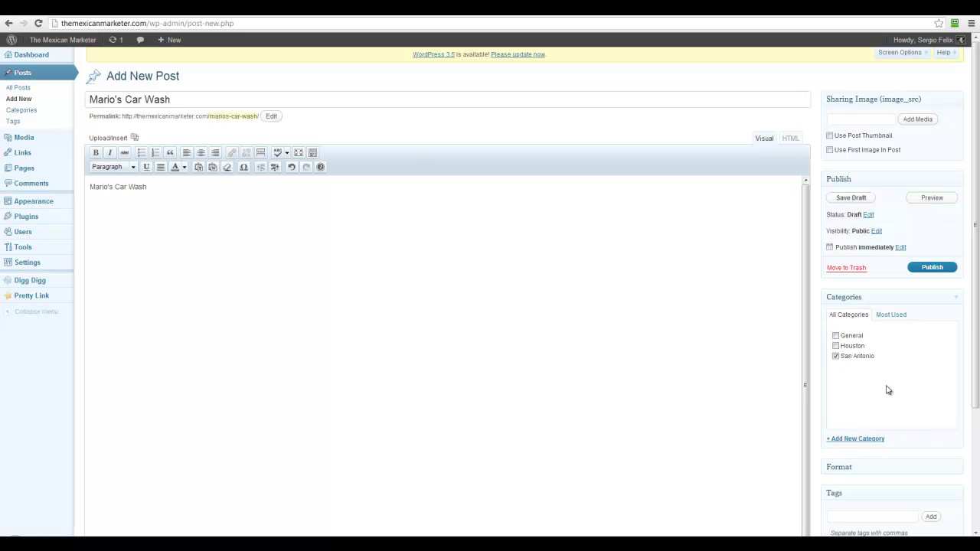
Publish the Mario's Car Wash post under the San Antonio category and review the posts on the blog's front page
{"action": "scroll", "coordinate": [888, 391], "scroll_direction": "down", "scroll_amount": 1}
{"action": "left_click", "coordinate": [932, 216]}
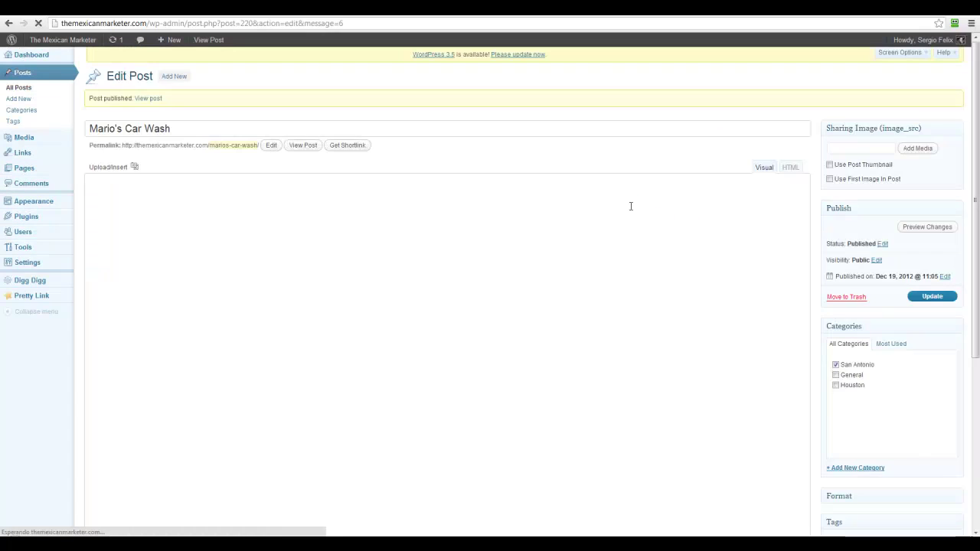
{"action": "mouse_move", "coordinate": [54, 56]}
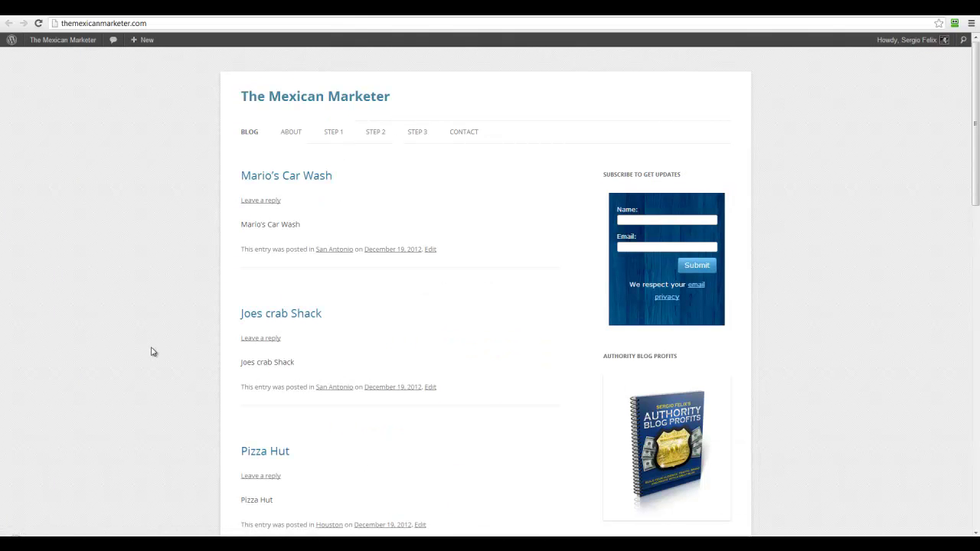
{"action": "scroll", "coordinate": [267, 344], "scroll_direction": "down", "scroll_amount": 2}
{"action": "scroll", "coordinate": [304, 299], "scroll_direction": "up", "scroll_amount": 1}
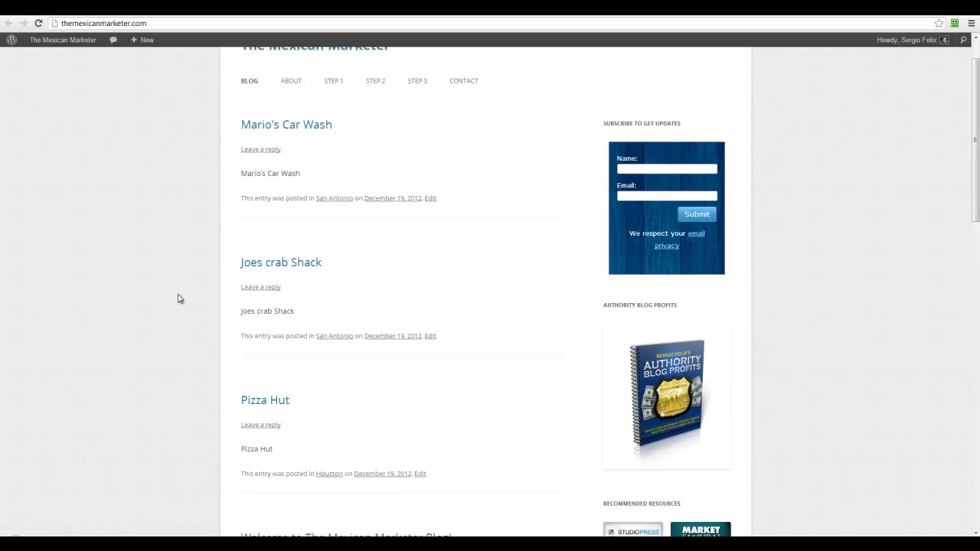
{"action": "scroll", "coordinate": [184, 300], "scroll_direction": "down", "scroll_amount": 2}
{"action": "scroll", "coordinate": [187, 302], "scroll_direction": "up", "scroll_amount": 3}
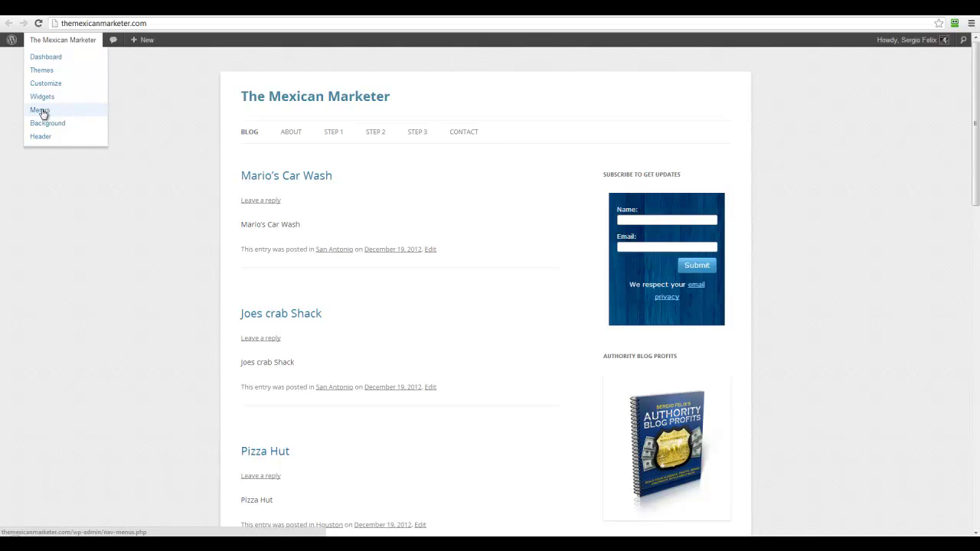
Add the San Antonio and Houston categories to the site's Primary Menu and save the menu
{"action": "left_click", "coordinate": [40, 110]}
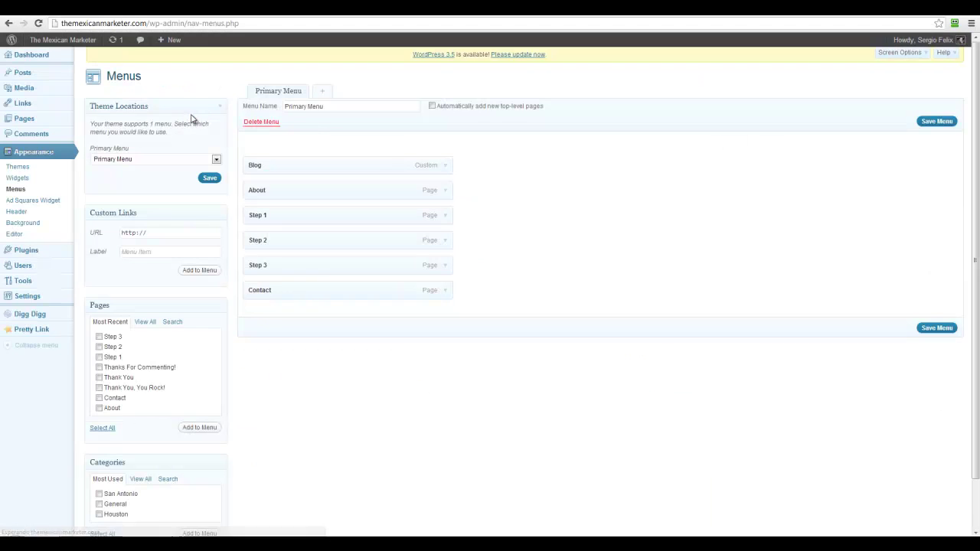
{"action": "scroll", "coordinate": [230, 379], "scroll_direction": "down", "scroll_amount": 2}
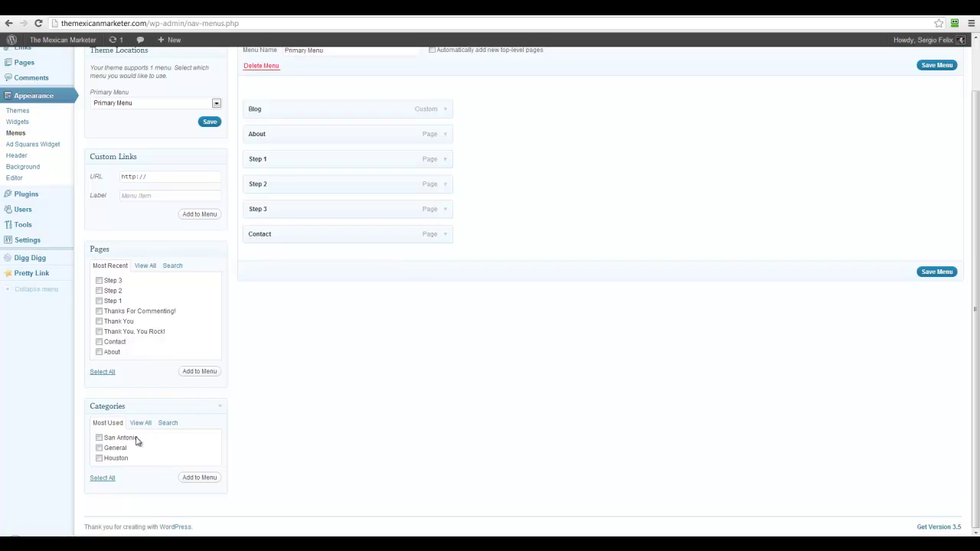
{"action": "left_click", "coordinate": [201, 478]}
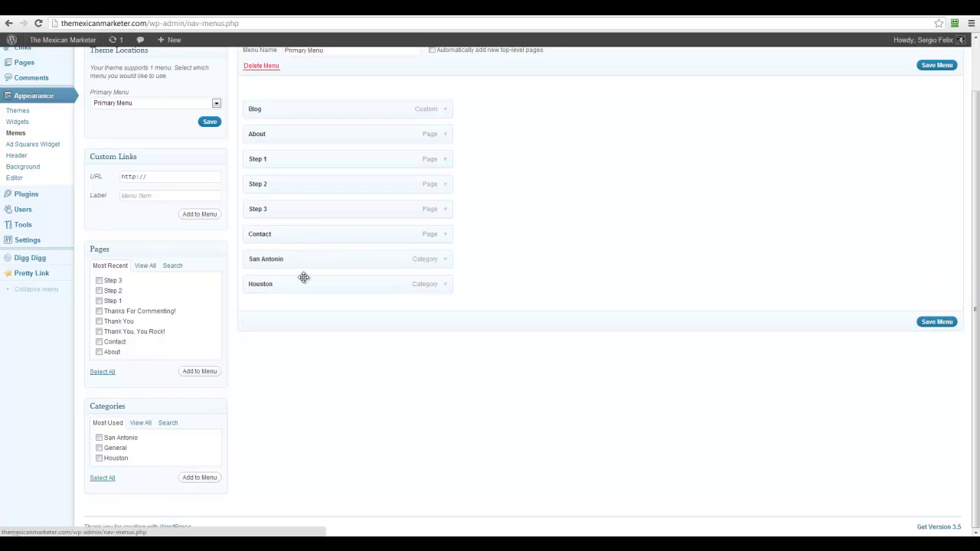
{"action": "left_click", "coordinate": [937, 321]}
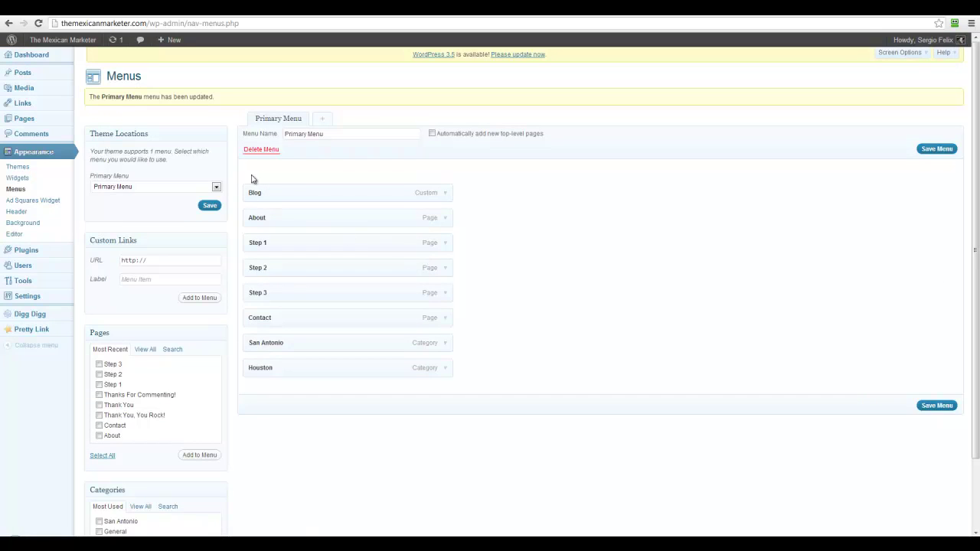
Save Primary Menu as the theme's menu location and view the San Antonio category page on the site
{"action": "double_click", "coordinate": [304, 133]}
{"action": "left_click", "coordinate": [209, 207]}
{"action": "mouse_move", "coordinate": [62, 40]}
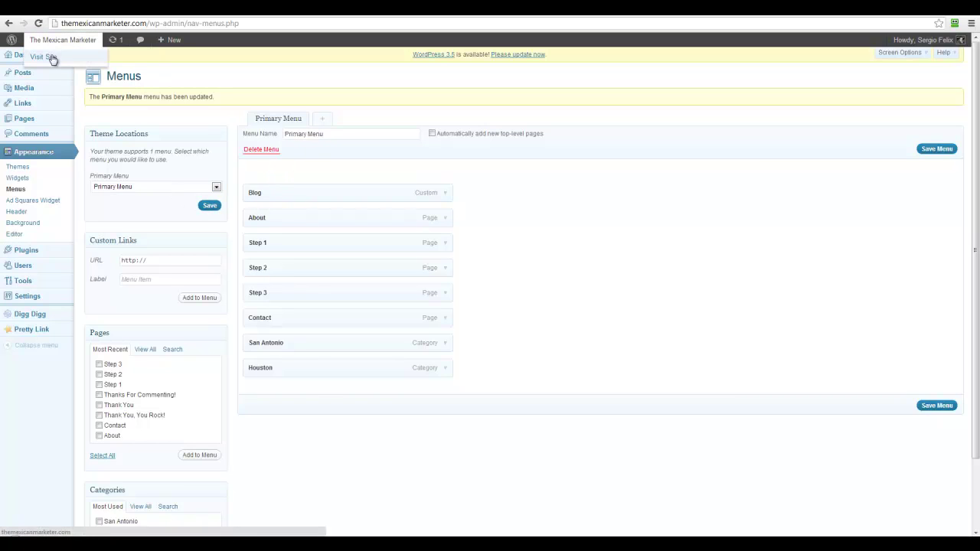
{"action": "left_click", "coordinate": [39, 54]}
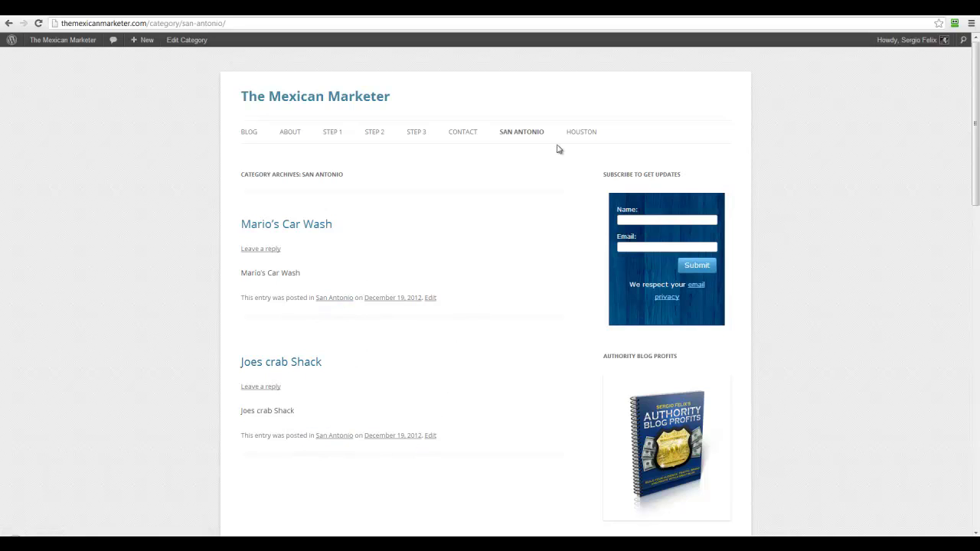
View the Houston category page on the site and return to the San Antonio category page
{"action": "left_click", "coordinate": [584, 133]}
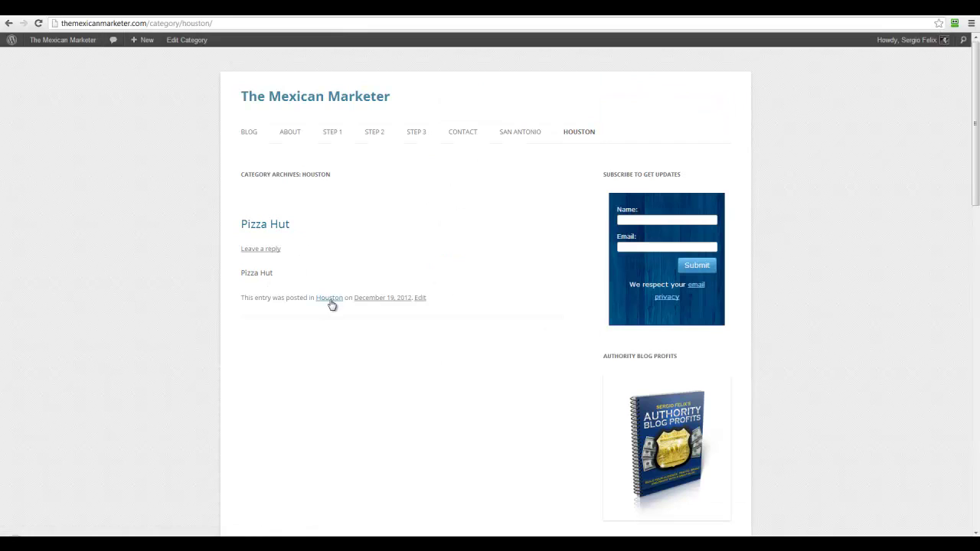
{"action": "left_click", "coordinate": [527, 135]}
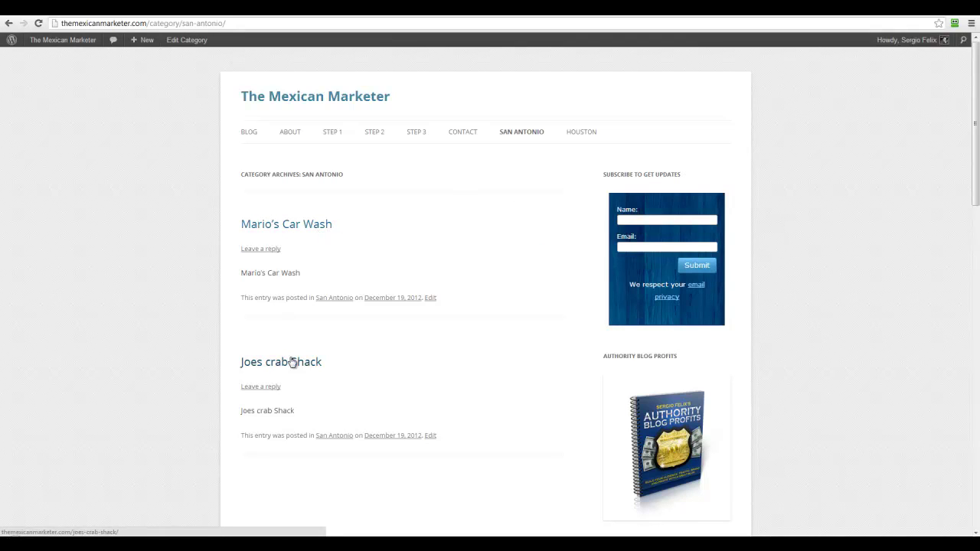
{"action": "left_click", "coordinate": [523, 135]}
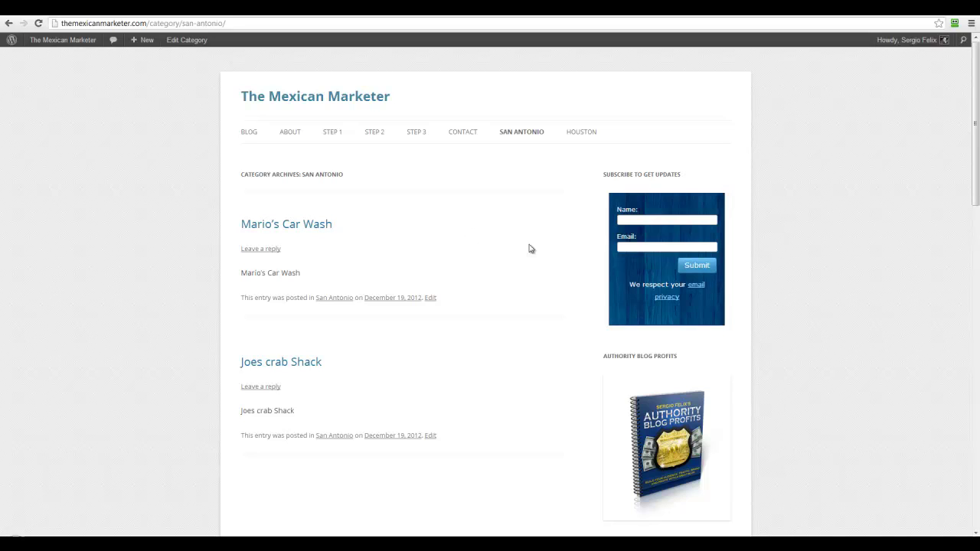
Return to editing the Mario's Car Wash post, add a "Services" category with San Antonio as its parent, and update the post
{"action": "key", "text": "alt+Left"}
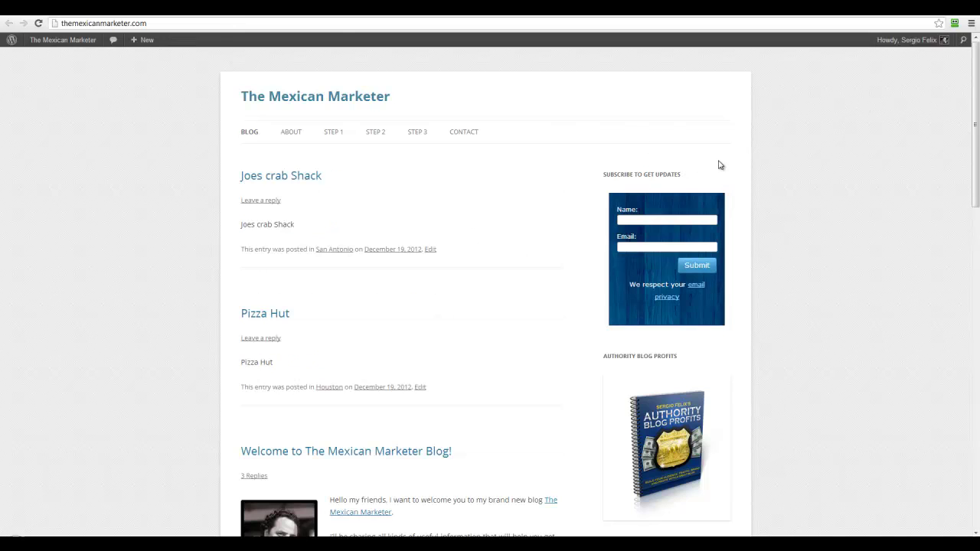
{"action": "key", "text": "alt+Left"}
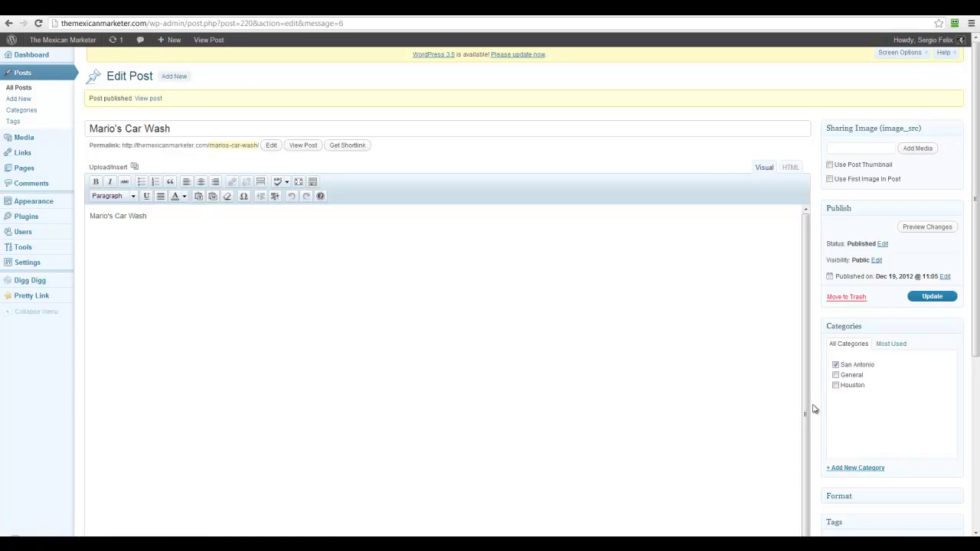
{"action": "left_click", "coordinate": [856, 467]}
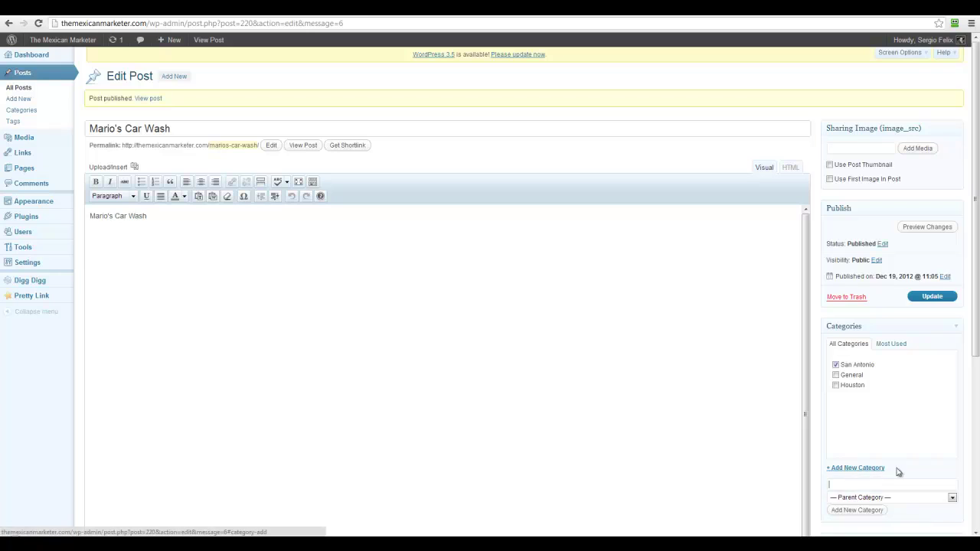
{"action": "type", "text": "Services"}
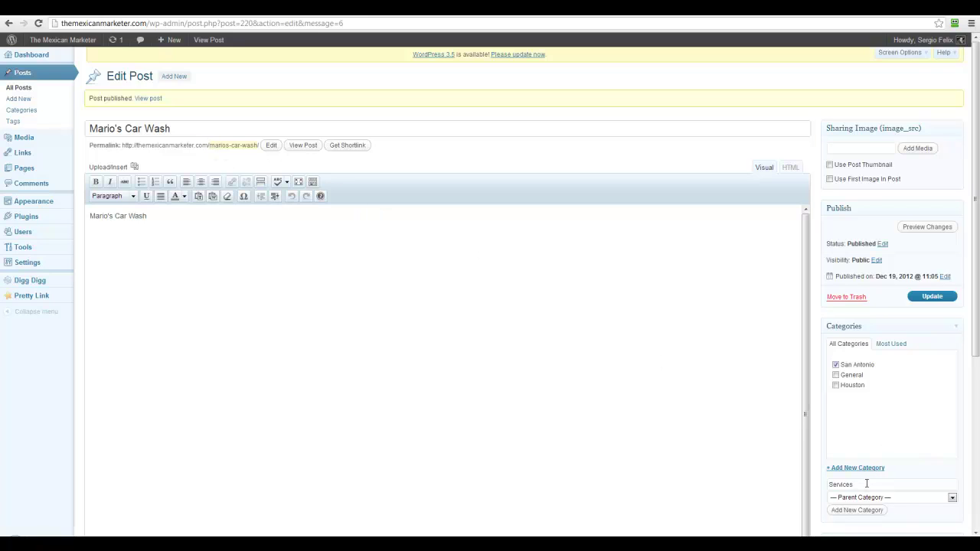
{"action": "left_click_drag", "start_coordinate": [867, 484], "coordinate": [798, 490]}
{"action": "scroll", "coordinate": [936, 350], "scroll_direction": "down", "scroll_amount": 3}
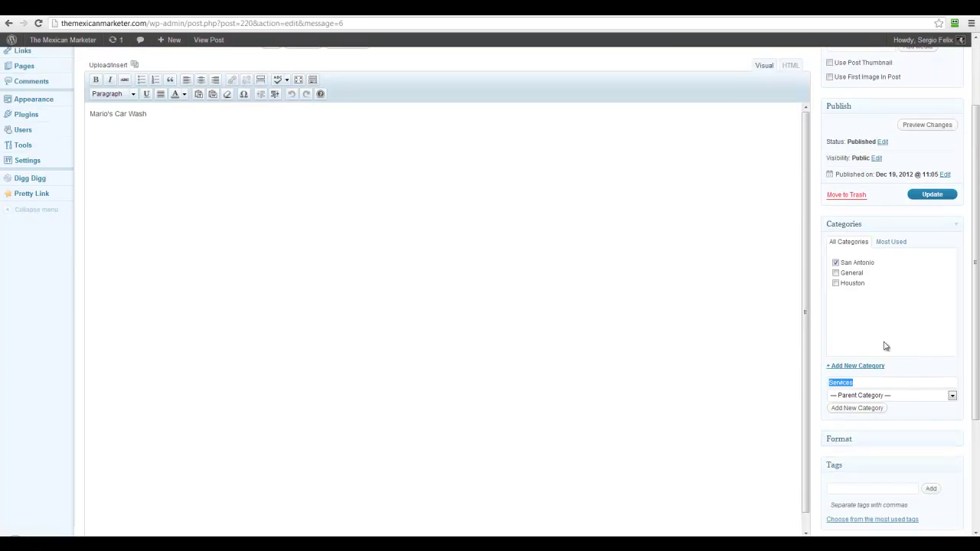
{"action": "left_click", "coordinate": [898, 400]}
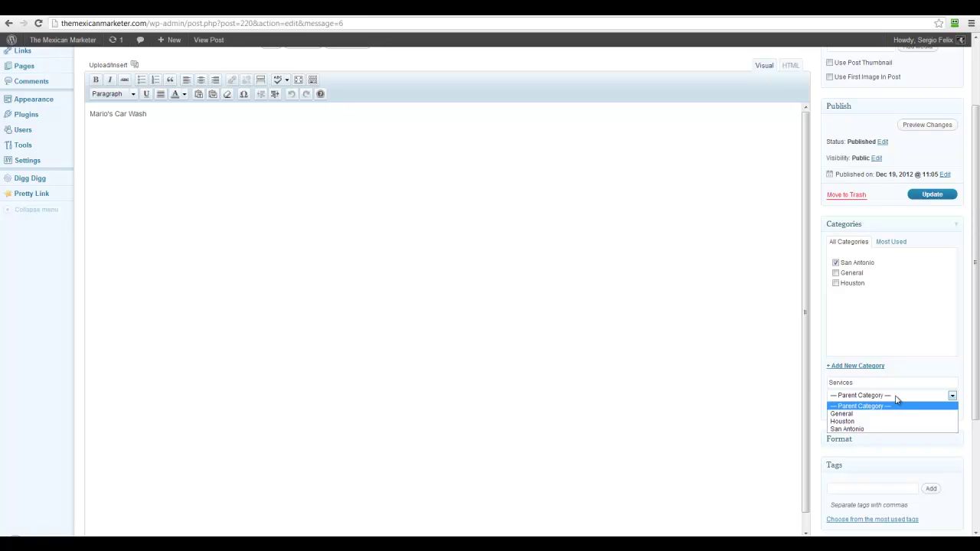
{"action": "left_click", "coordinate": [848, 429]}
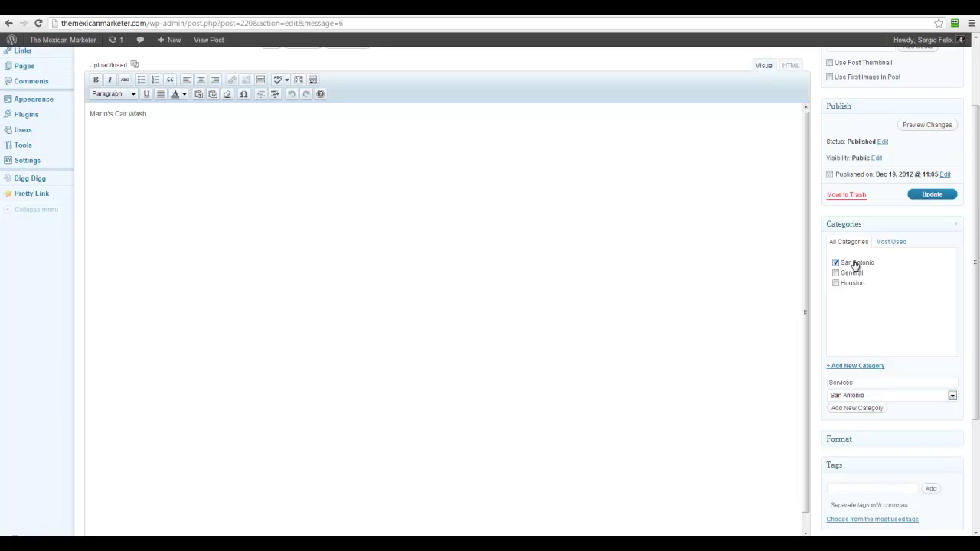
{"action": "left_click", "coordinate": [858, 410]}
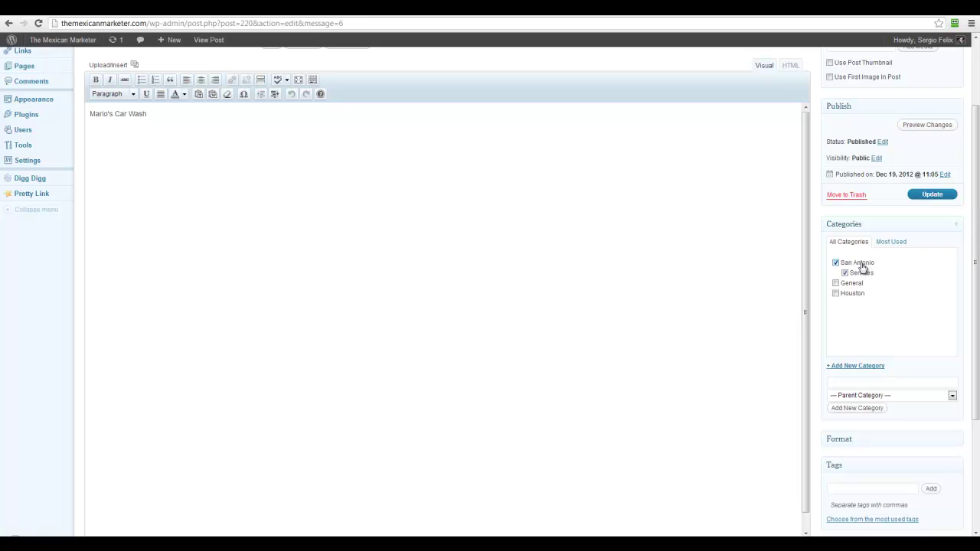
{"action": "left_click", "coordinate": [930, 196]}
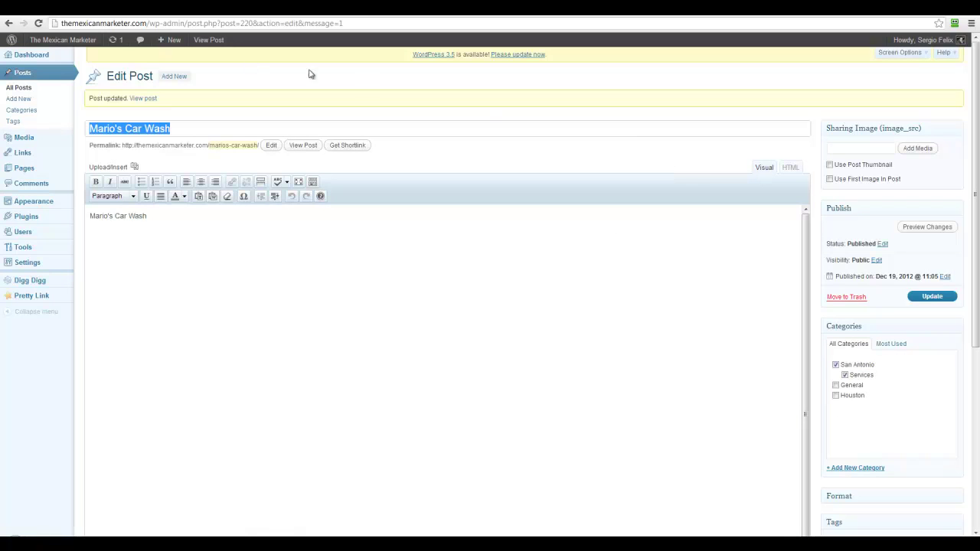
Open the Joes crab Shack post from the list of all posts and add a "Fast Food" category with San Antonio as its parent
{"action": "mouse_move", "coordinate": [69, 61]}
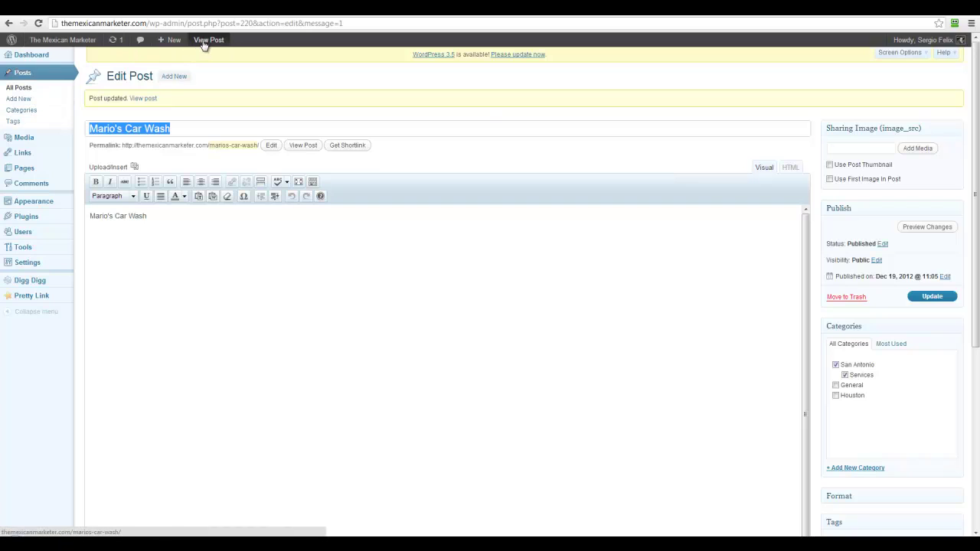
{"action": "left_click", "coordinate": [19, 89]}
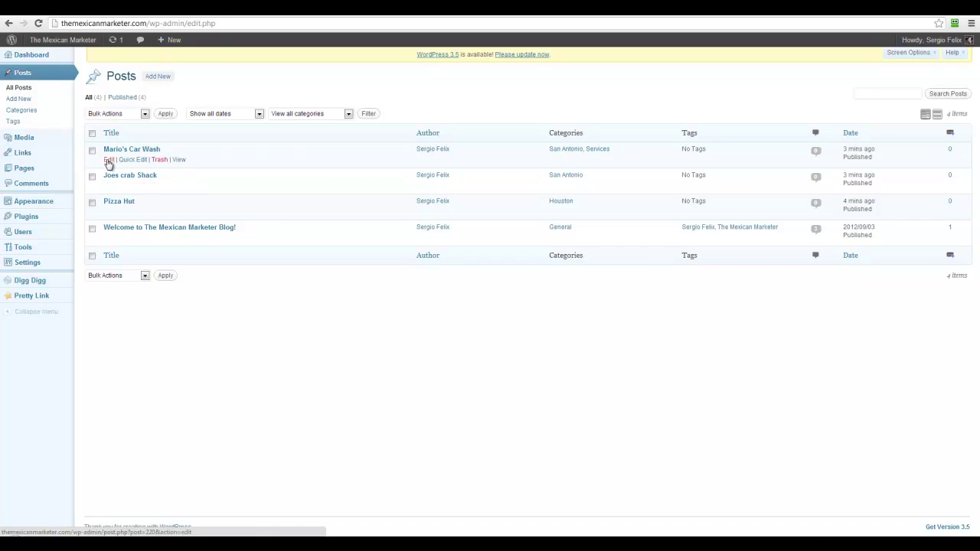
{"action": "left_click", "coordinate": [108, 186]}
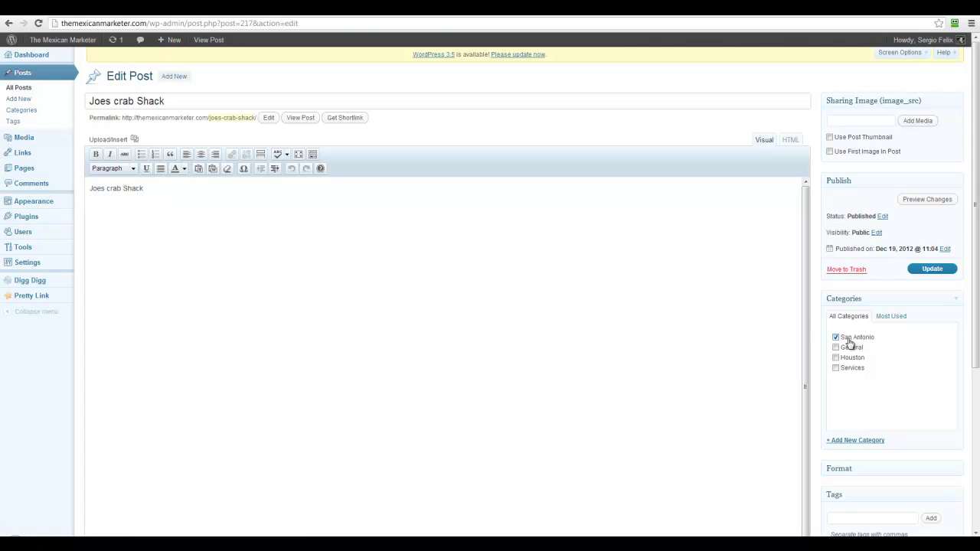
{"action": "left_click", "coordinate": [854, 442]}
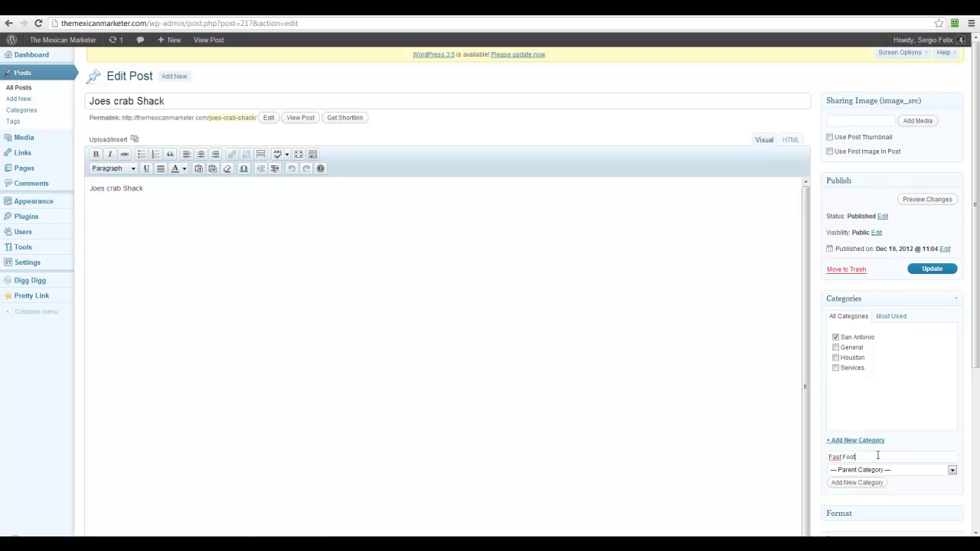
{"action": "left_click", "coordinate": [874, 472]}
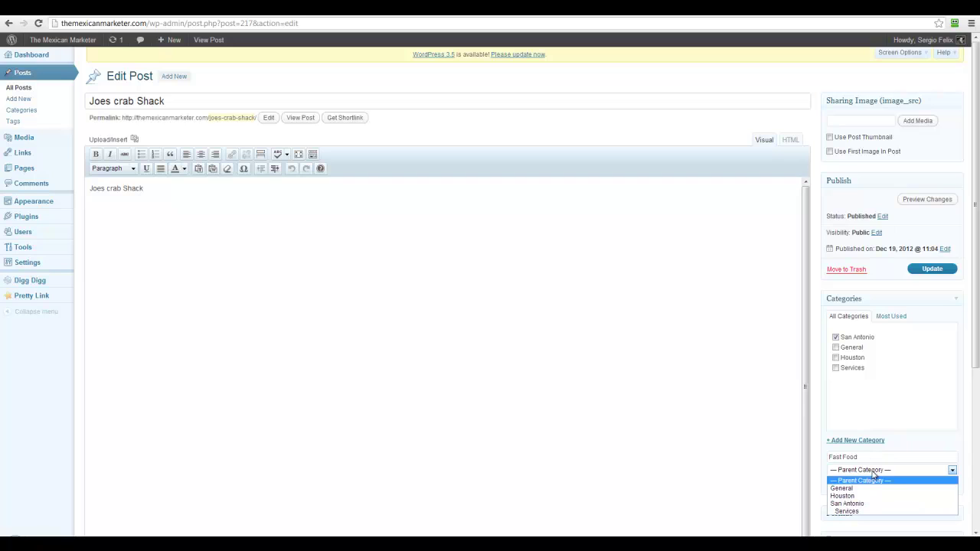
{"action": "left_click", "coordinate": [856, 504]}
{"action": "scroll", "coordinate": [910, 430], "scroll_direction": "down", "scroll_amount": 3}
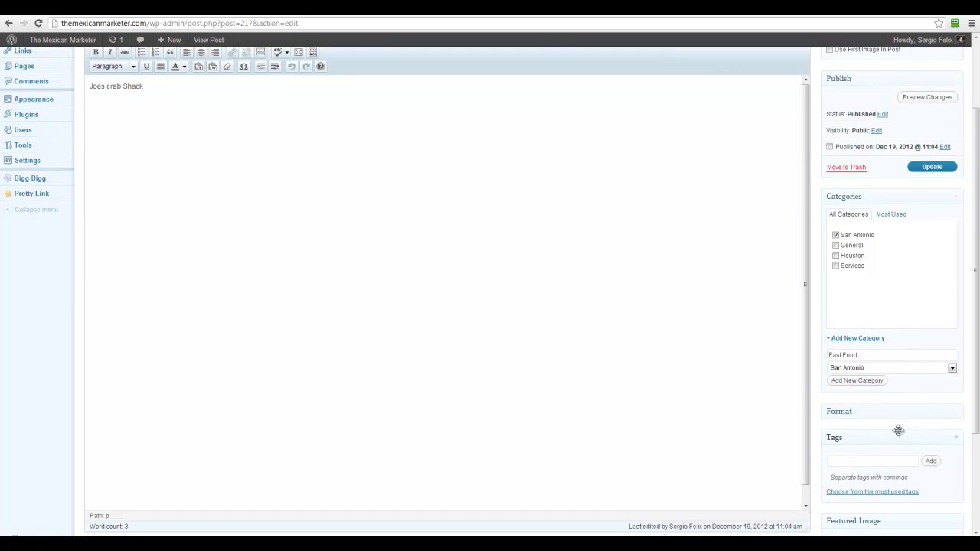
{"action": "left_click", "coordinate": [855, 381]}
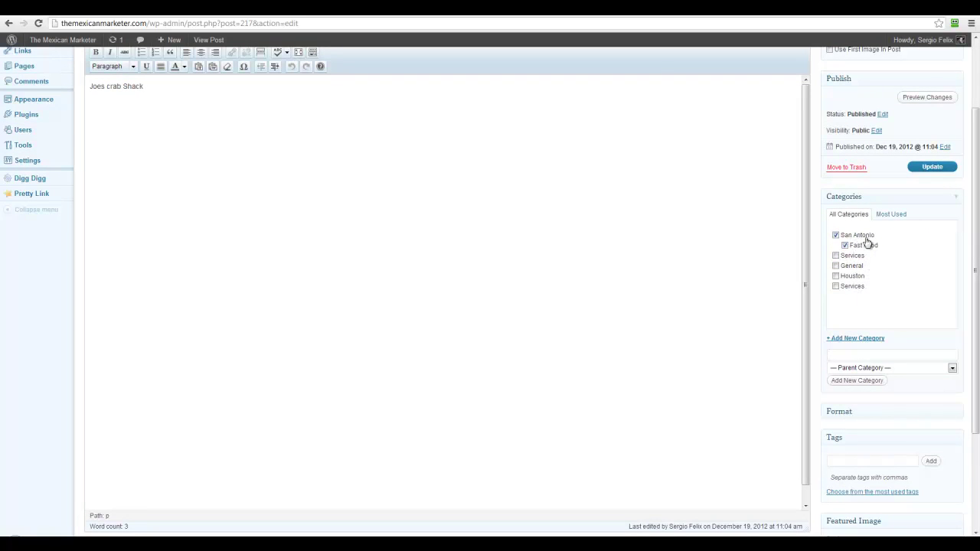
Check the most used and full category lists for the Joes crab Shack post and update the post
{"action": "left_click", "coordinate": [889, 217]}
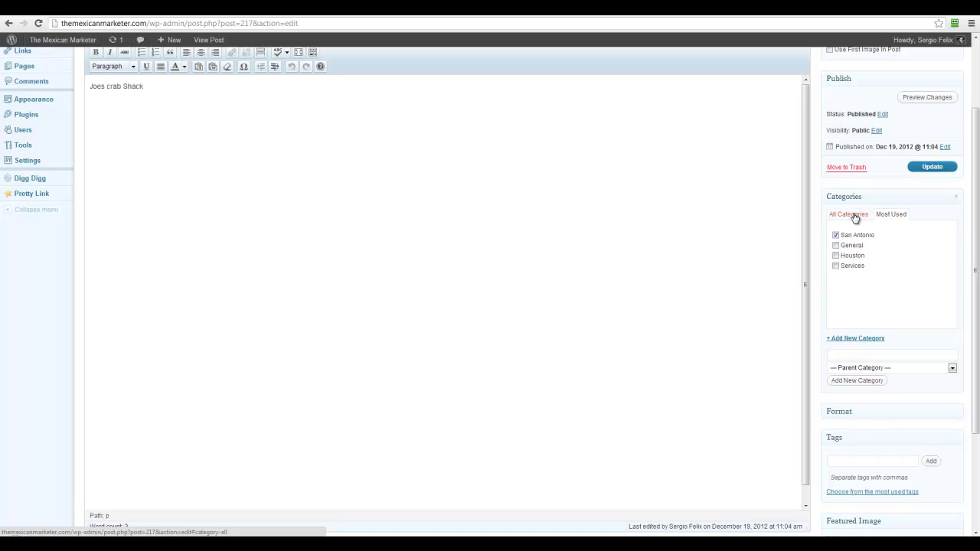
{"action": "left_click", "coordinate": [853, 218]}
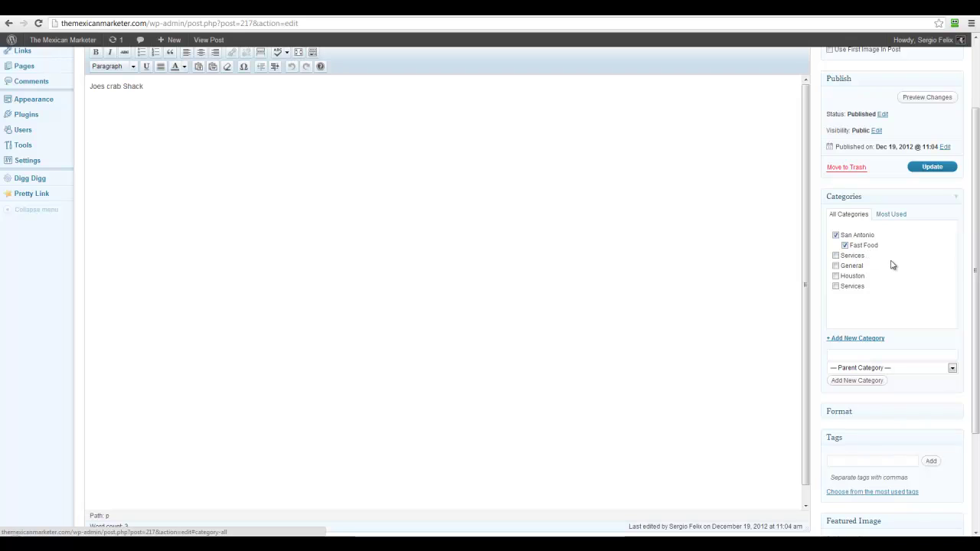
{"action": "scroll", "coordinate": [886, 267], "scroll_direction": "up", "scroll_amount": 2}
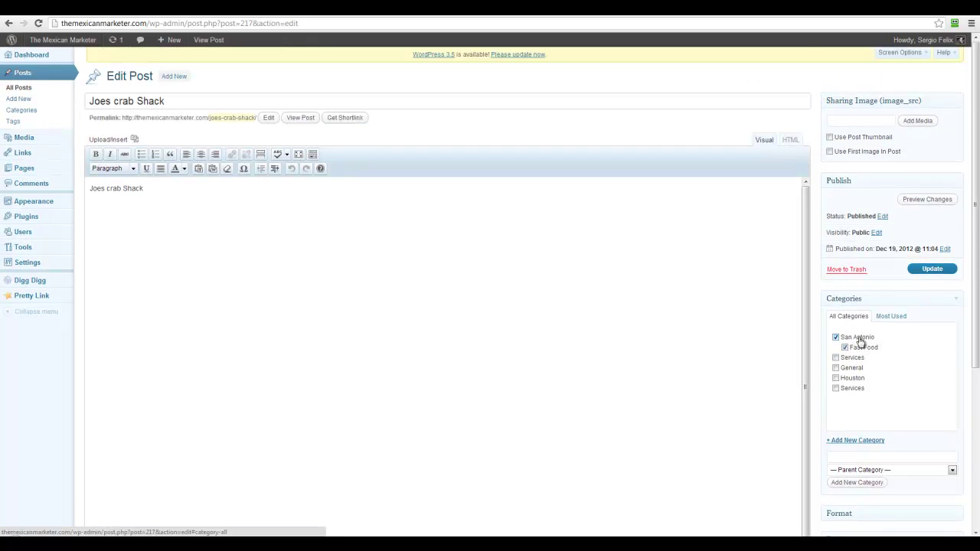
{"action": "left_click", "coordinate": [933, 269]}
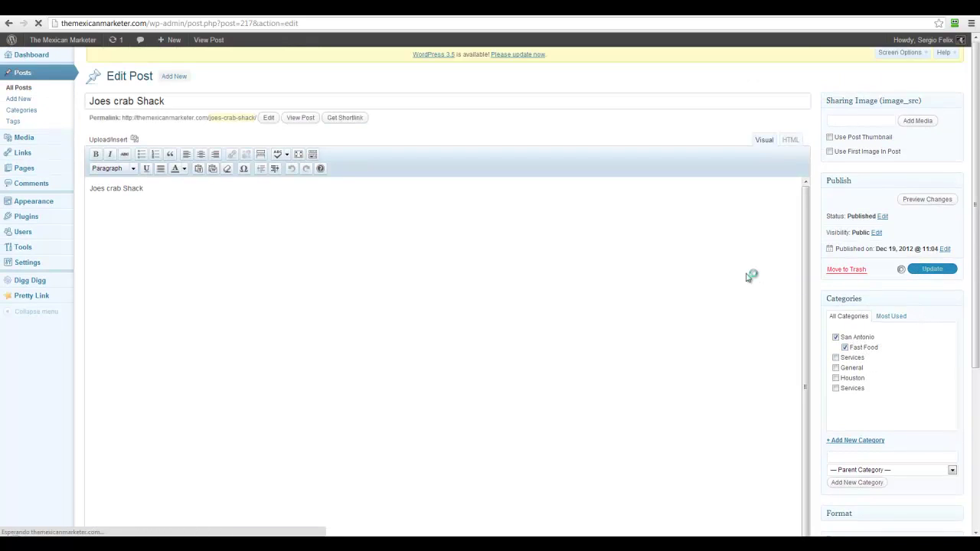
Visit the site to review the posts' categories on the front page and on the San Antonio category page
{"action": "mouse_move", "coordinate": [63, 43]}
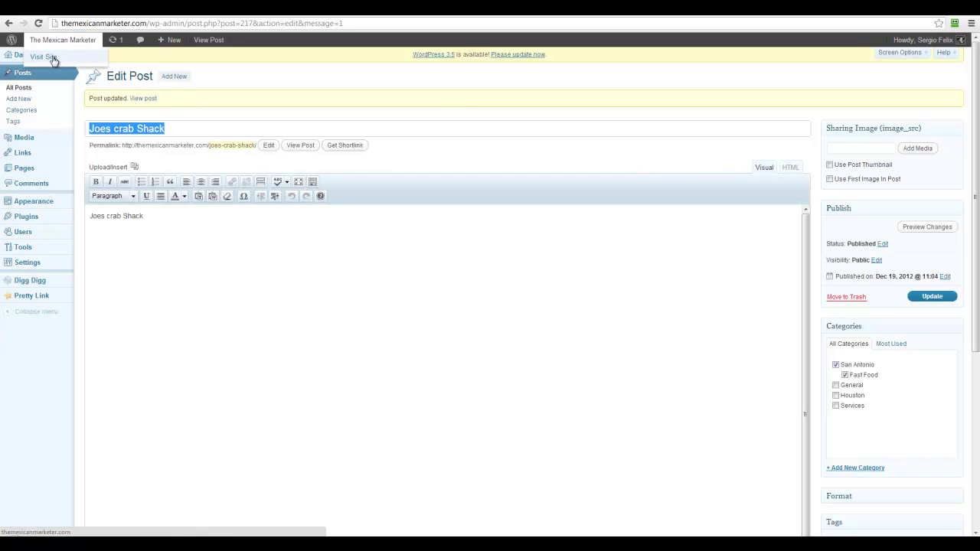
{"action": "left_click", "coordinate": [462, 105]}
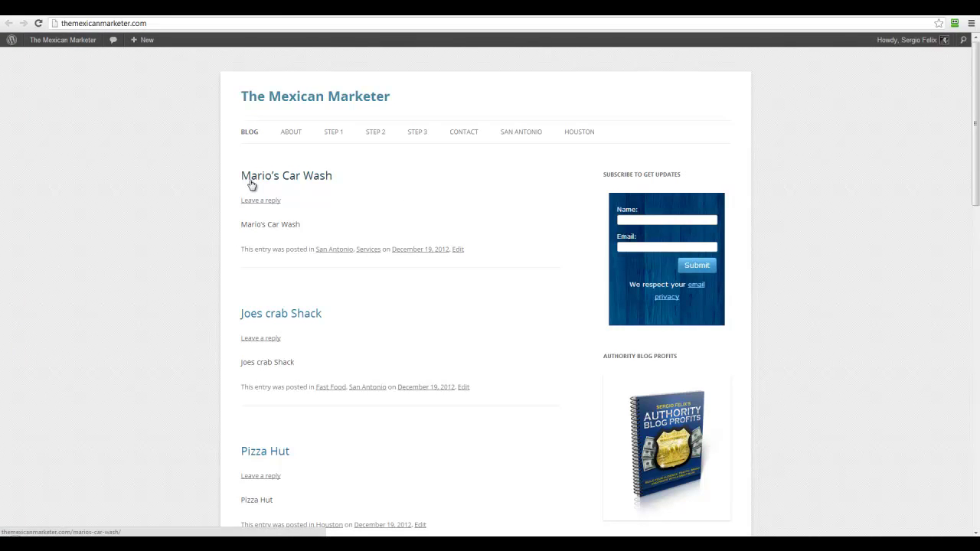
{"action": "scroll", "coordinate": [220, 348], "scroll_direction": "down", "scroll_amount": 1}
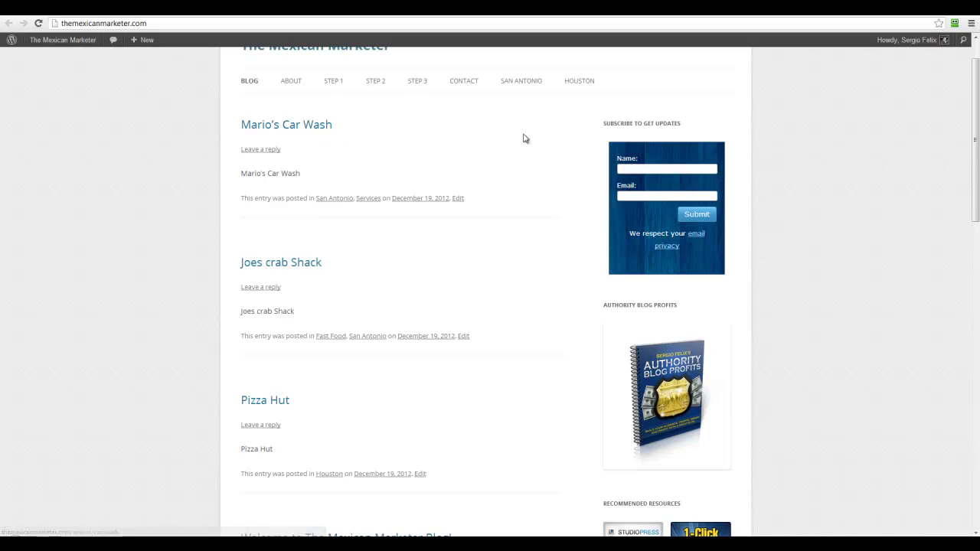
{"action": "left_click", "coordinate": [524, 82]}
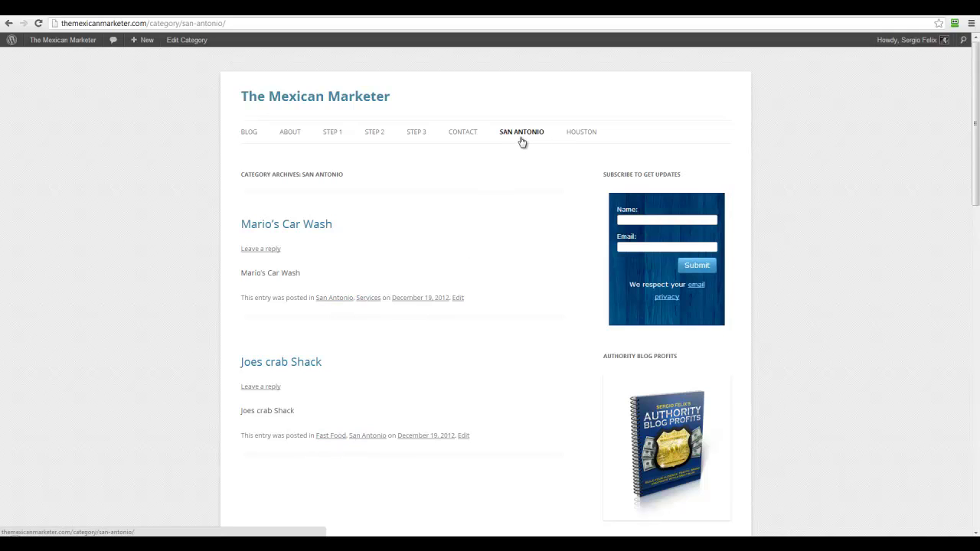
Open the site's menu settings and add the Fast Food and Services categories to the Primary Menu
{"action": "mouse_move", "coordinate": [45, 43]}
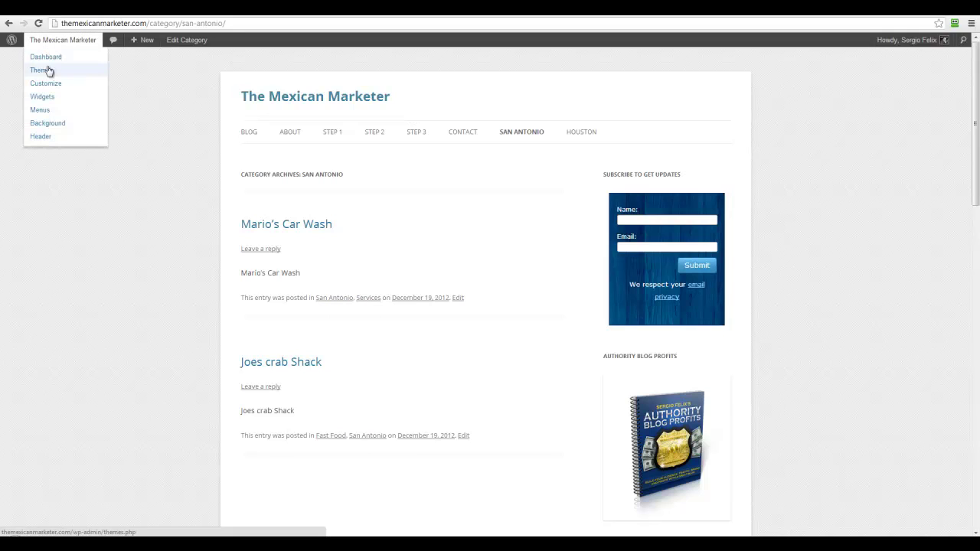
{"action": "left_click", "coordinate": [41, 110]}
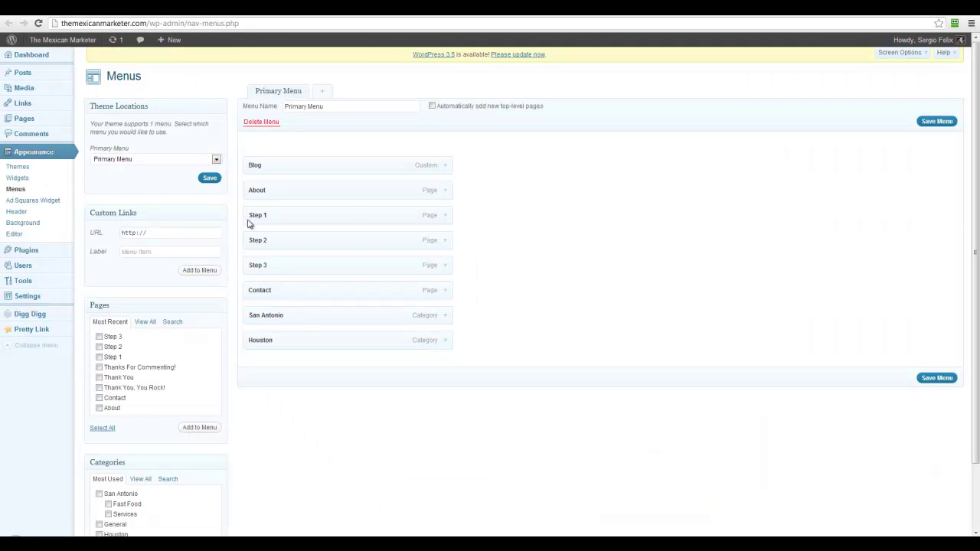
{"action": "scroll", "coordinate": [283, 436], "scroll_direction": "down", "scroll_amount": 2}
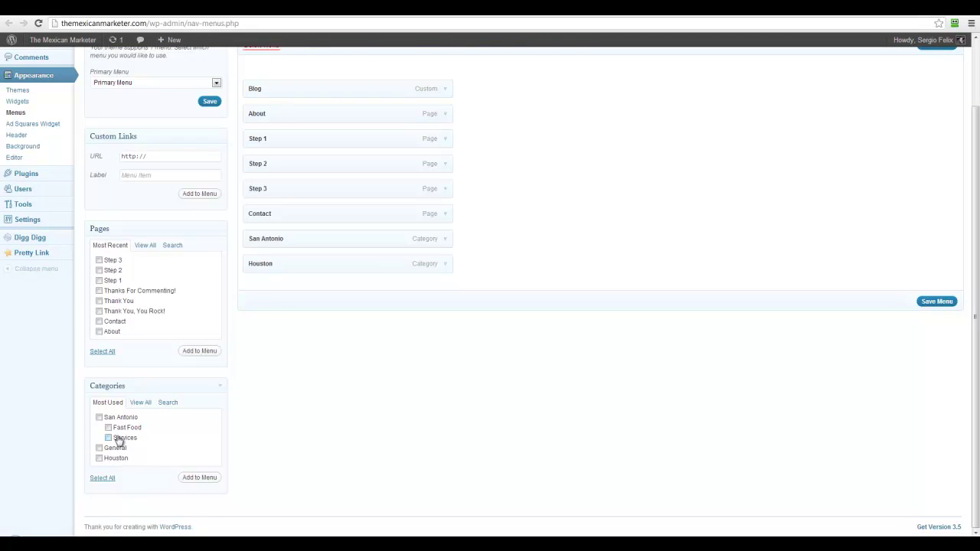
{"action": "left_click", "coordinate": [109, 438]}
{"action": "left_click", "coordinate": [203, 478]}
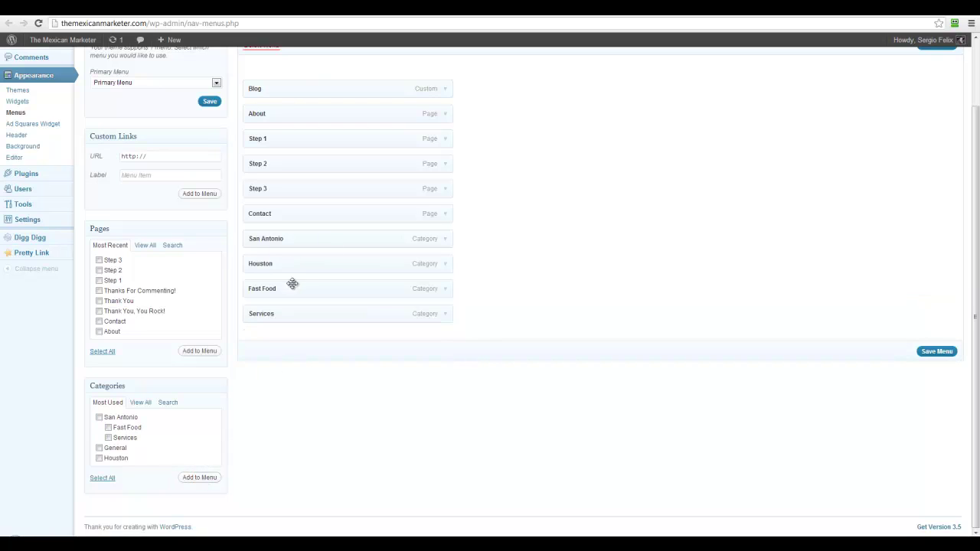
Nest Fast Food and Services as sub-items under San Antonio, above Houston, and save the menu
{"action": "left_click_drag", "start_coordinate": [301, 286], "coordinate": [317, 263]}
{"action": "left_click_drag", "start_coordinate": [288, 310], "coordinate": [304, 284]}
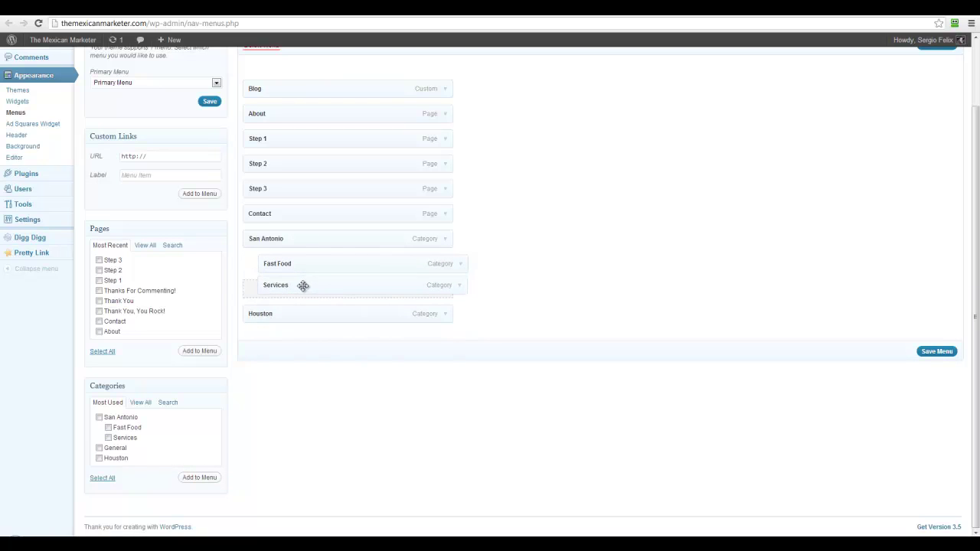
{"action": "left_click", "coordinate": [940, 354]}
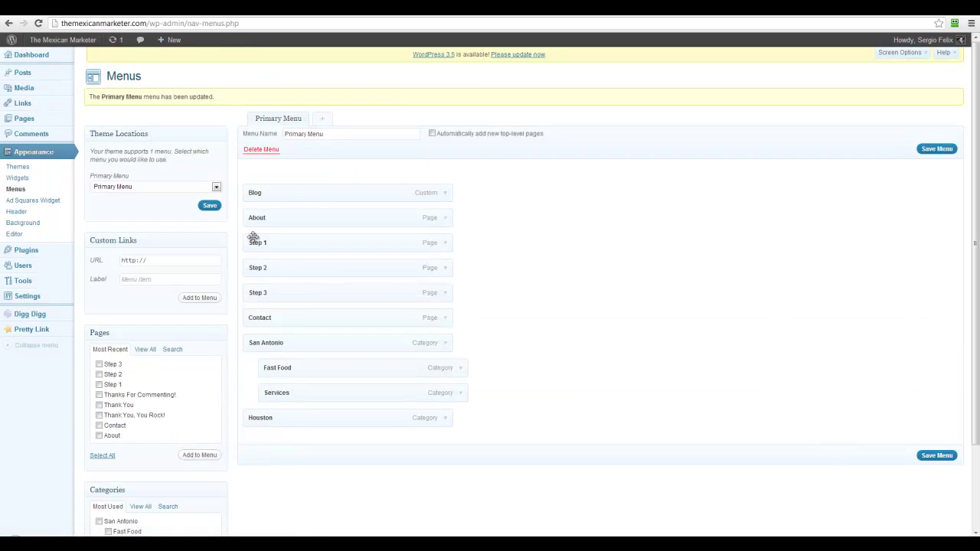
Save Primary Menu as the theme's menu location and view the Fast Food category page under San Antonio on the site
{"action": "left_click", "coordinate": [205, 205]}
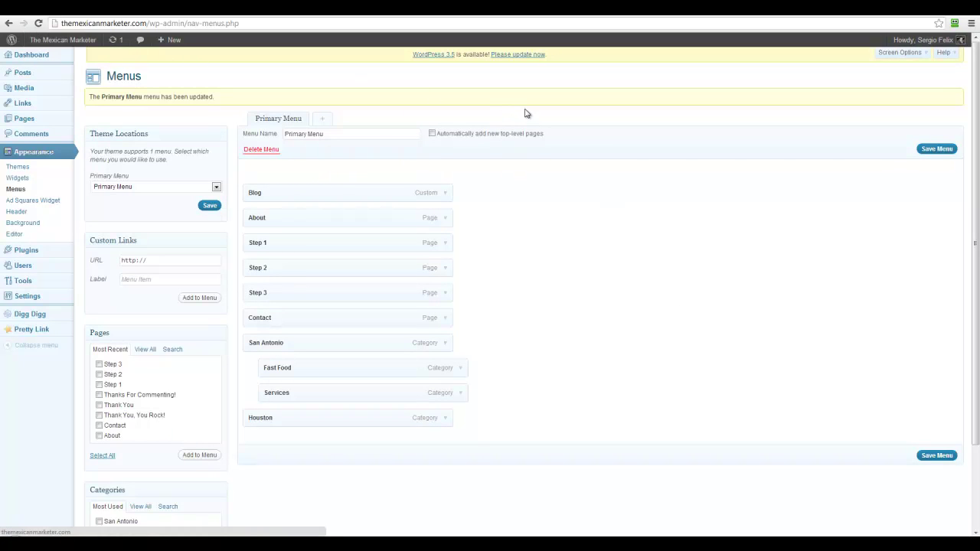
{"action": "key", "text": "ctrl+Tab"}
{"action": "mouse_move", "coordinate": [504, 144]}
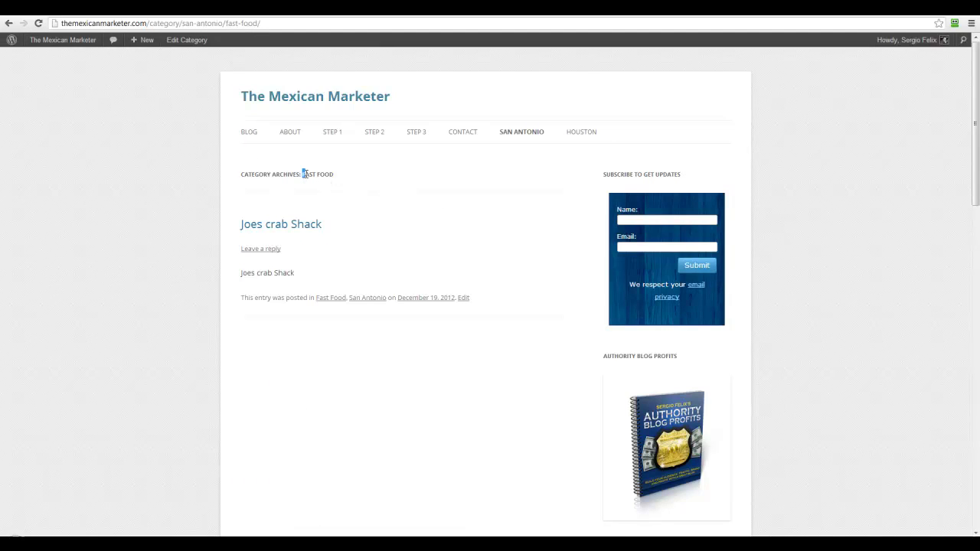
Review the Services category page under San Antonio and the Houston category page on the site
{"action": "left_click_drag", "start_coordinate": [304, 174], "coordinate": [350, 186]}
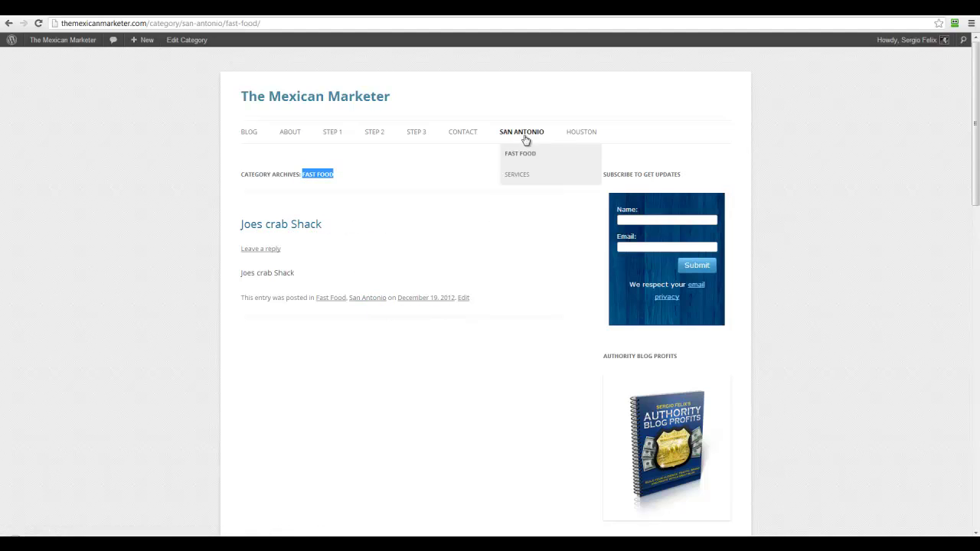
{"action": "left_click", "coordinate": [517, 176]}
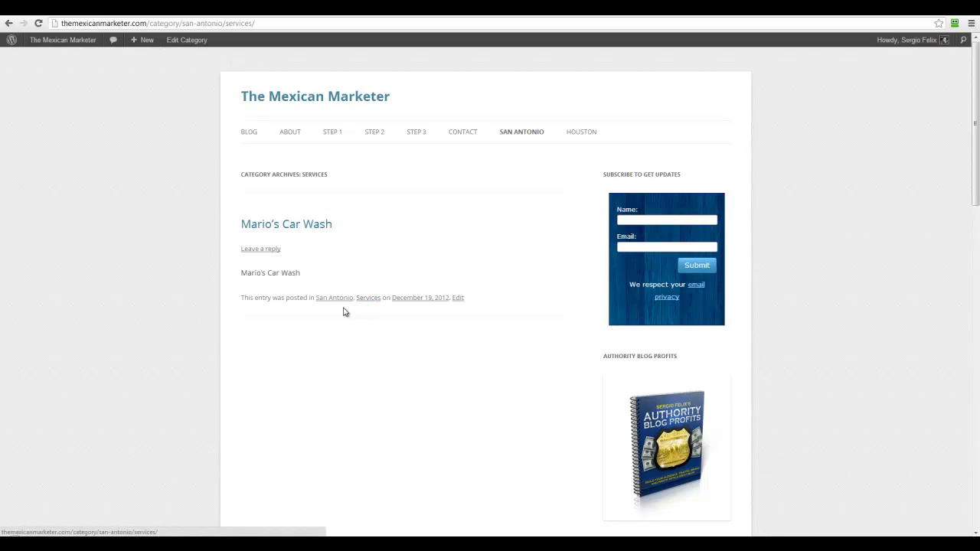
{"action": "left_click", "coordinate": [589, 133]}
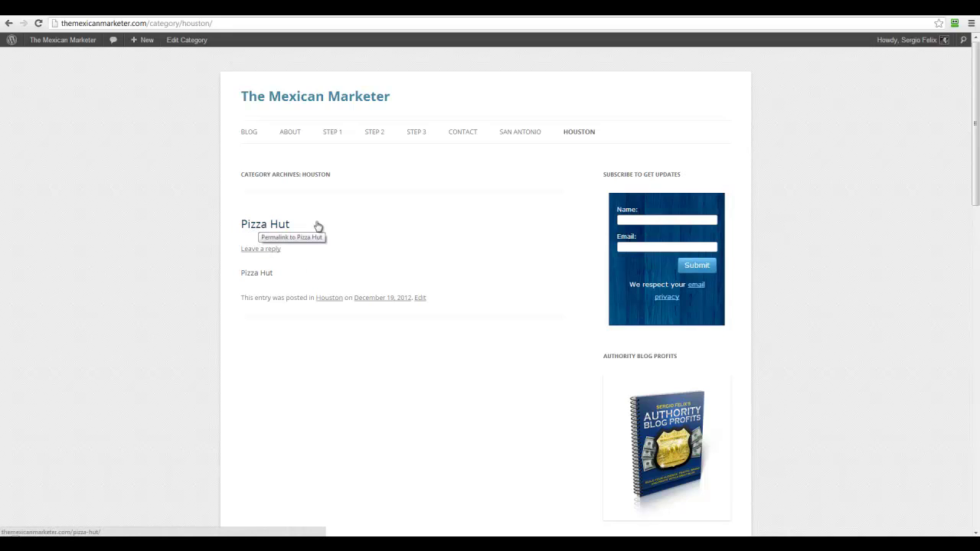
Edit the Houston post Pizza Hut to add a new Fast Food category with Houston as its parent, and update the post
{"action": "left_click", "coordinate": [260, 226]}
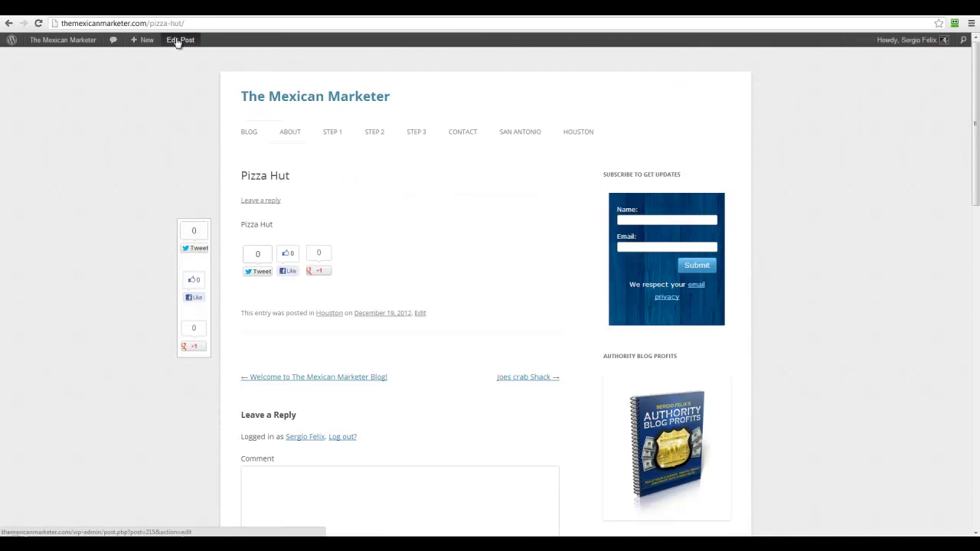
{"action": "left_click", "coordinate": [178, 39]}
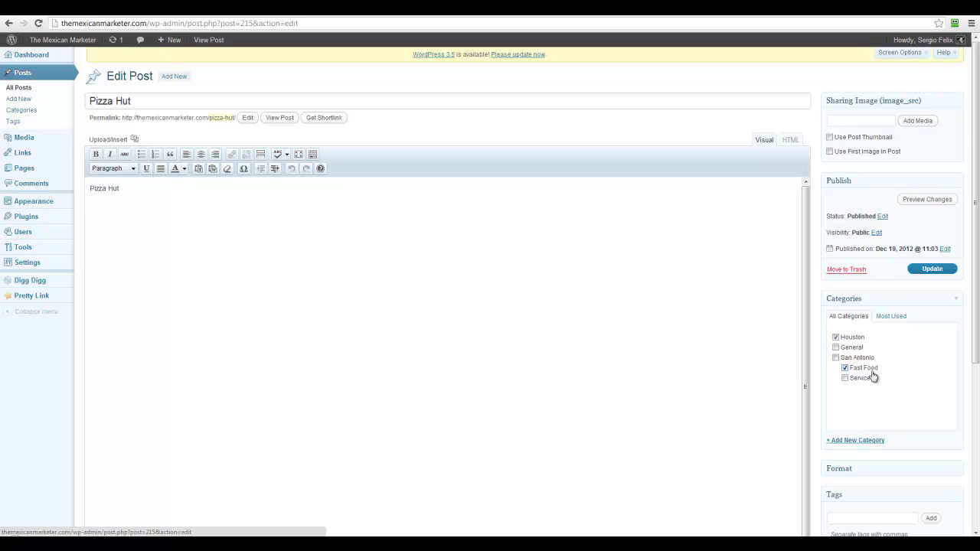
{"action": "left_click", "coordinate": [852, 442]}
{"action": "type", "text": "Fast Food"}
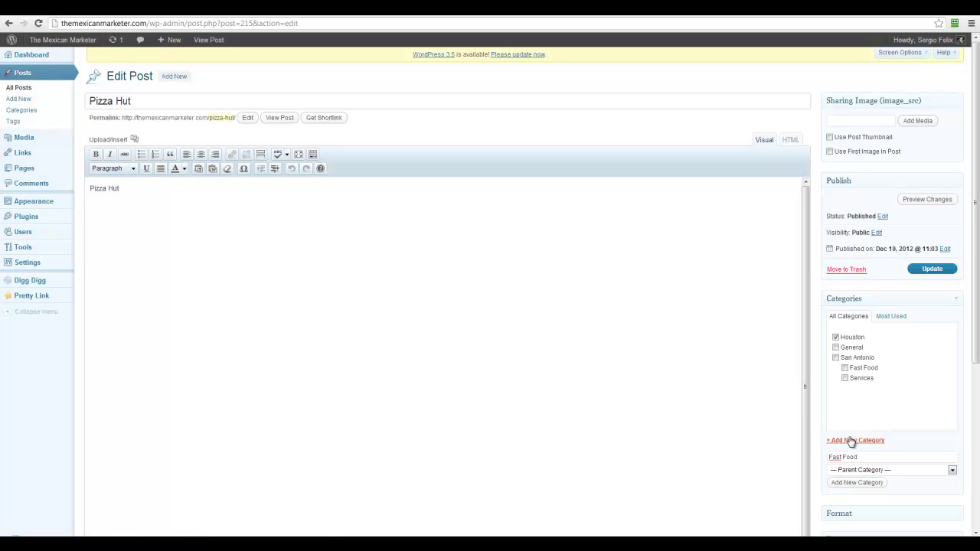
{"action": "left_click", "coordinate": [852, 442]}
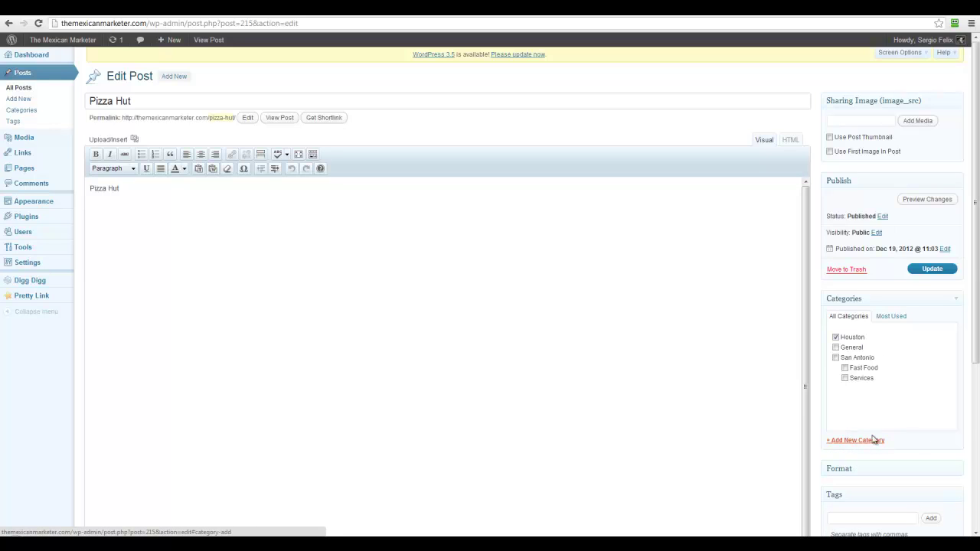
{"action": "scroll", "coordinate": [939, 443], "scroll_direction": "down", "scroll_amount": 2}
{"action": "left_click", "coordinate": [851, 340]}
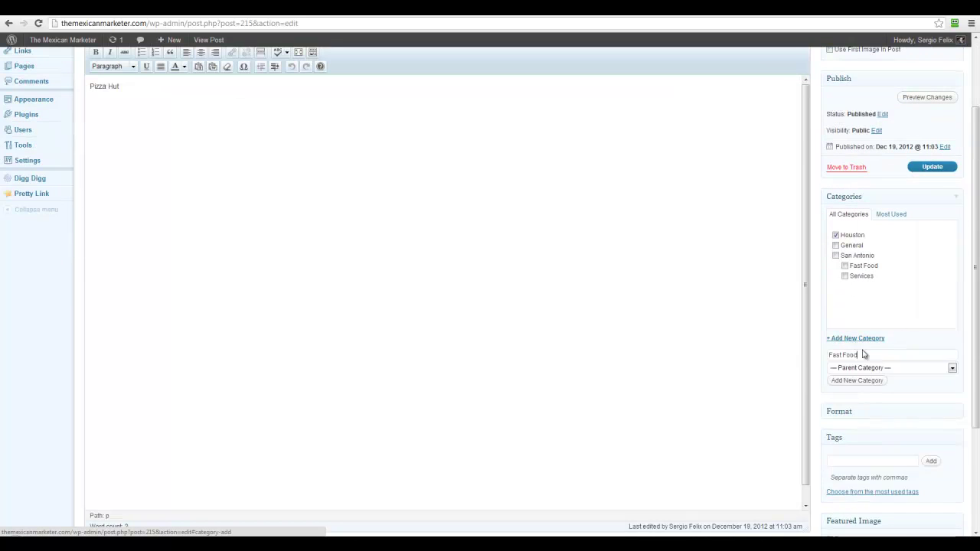
{"action": "left_click", "coordinate": [874, 369]}
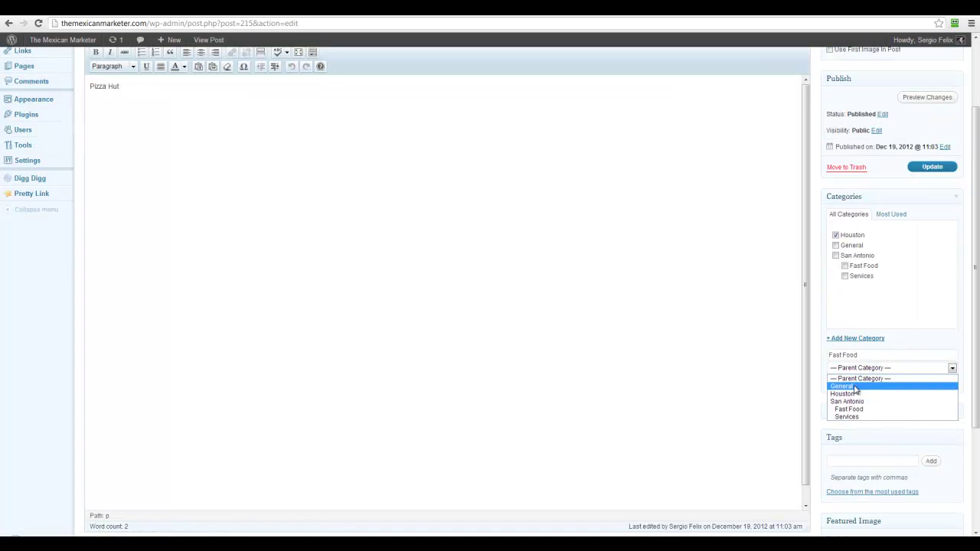
{"action": "left_click", "coordinate": [856, 395]}
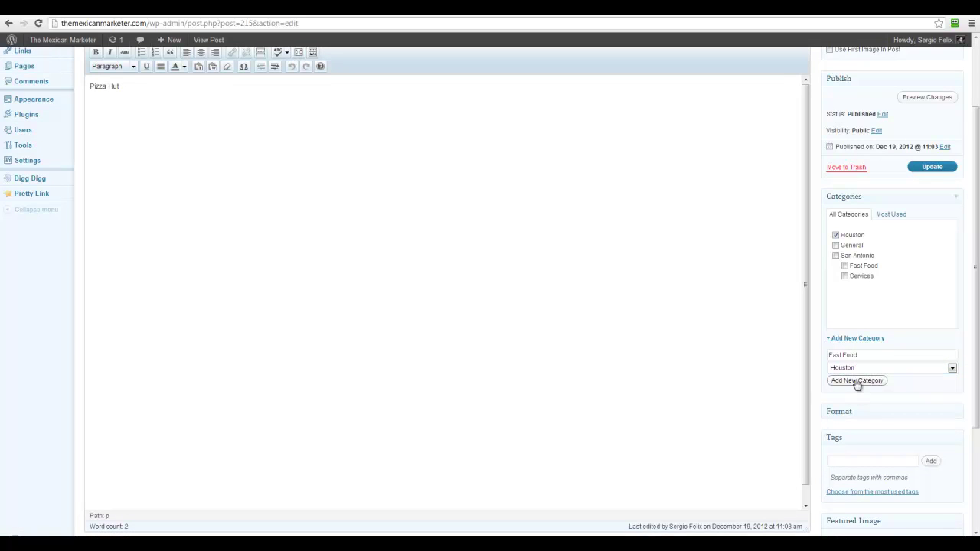
{"action": "left_click", "coordinate": [863, 380]}
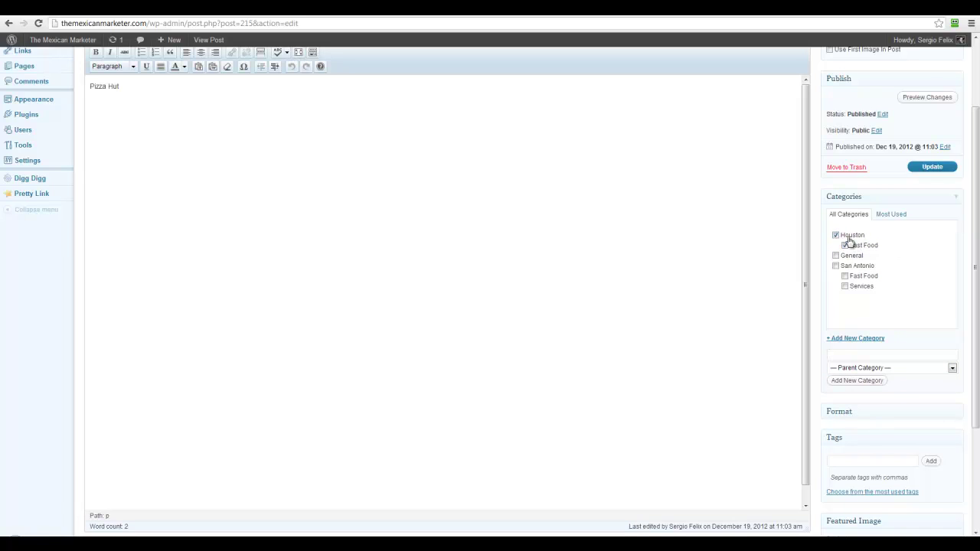
{"action": "scroll", "coordinate": [850, 245], "scroll_direction": "up", "scroll_amount": 2}
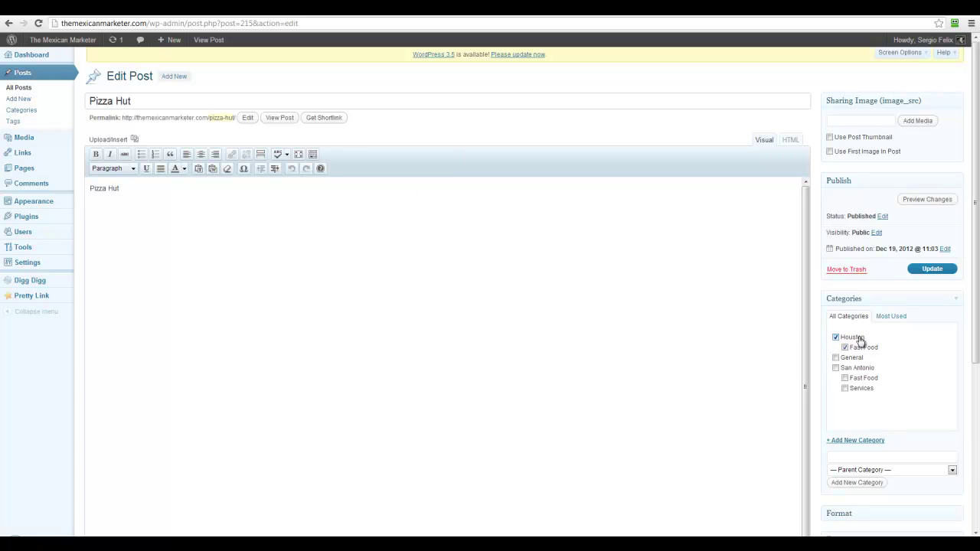
{"action": "left_click", "coordinate": [931, 270]}
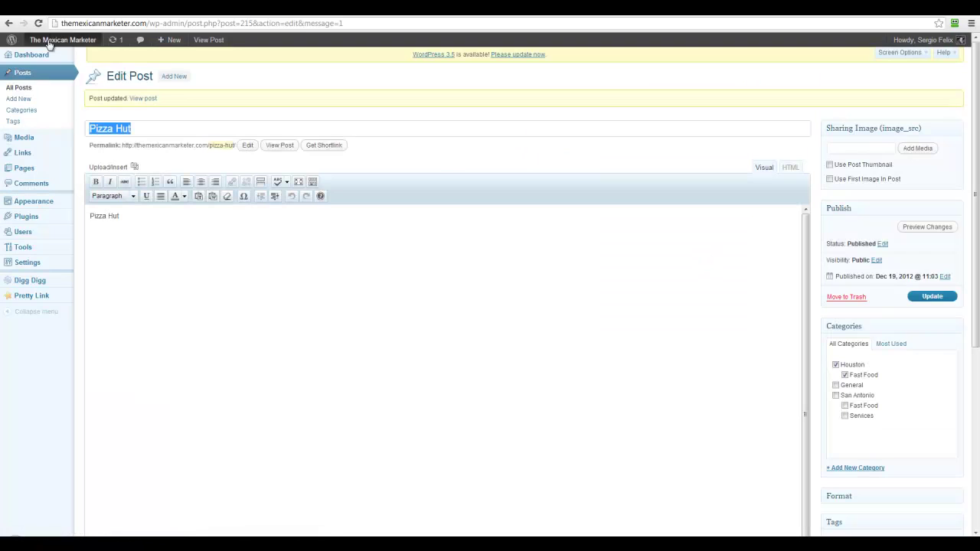
Visit the site to check the San Antonio subcategory pages and the categories of the Pizza Hut post on the Houston page
{"action": "left_click", "coordinate": [50, 58]}
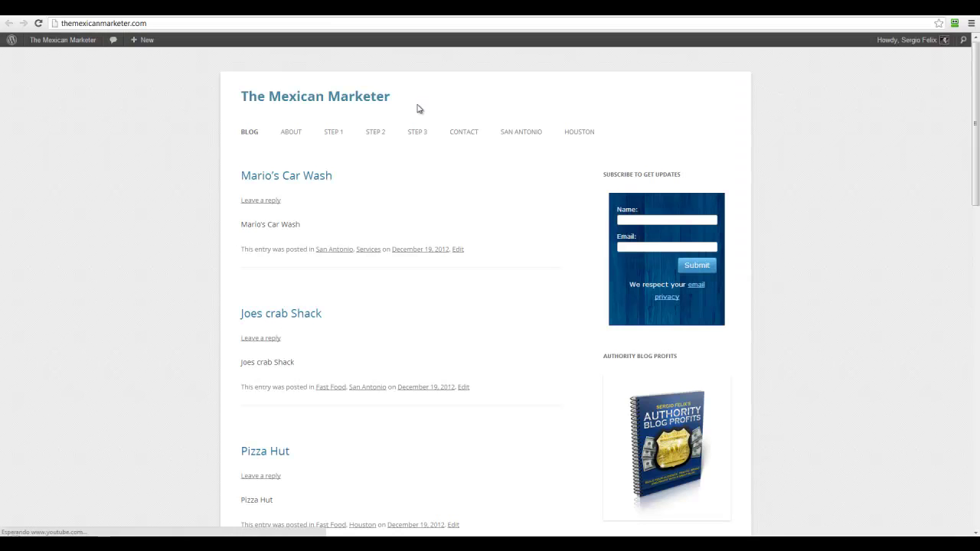
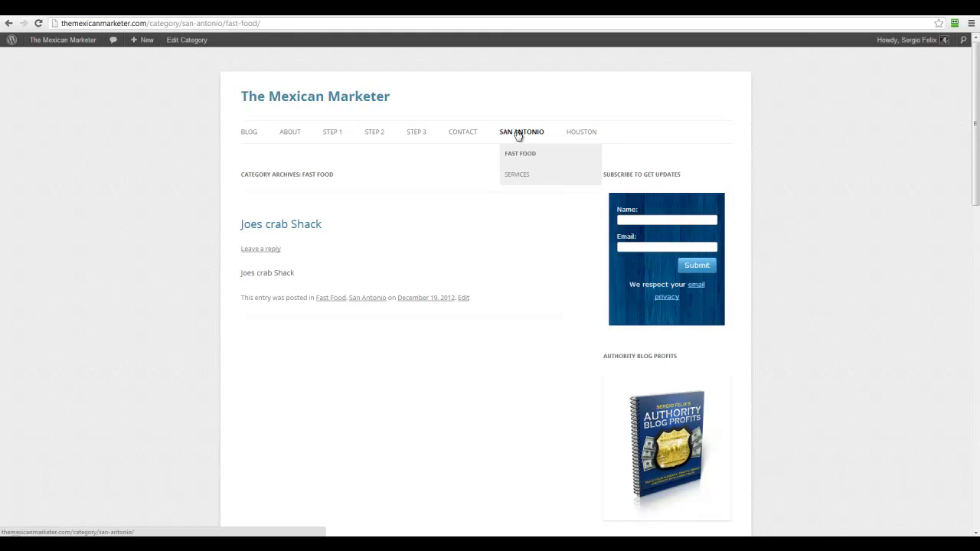
{"action": "left_click", "coordinate": [518, 176]}
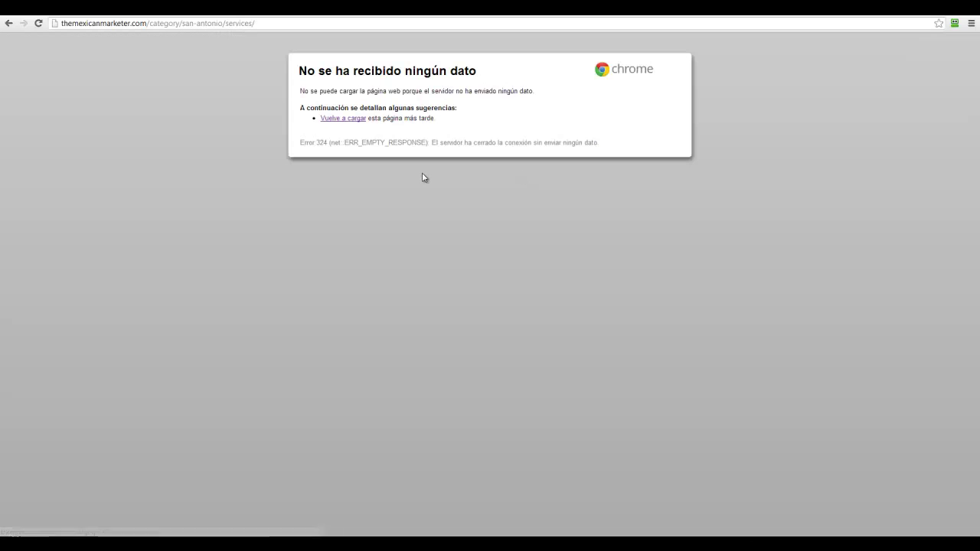
{"action": "left_click", "coordinate": [337, 119]}
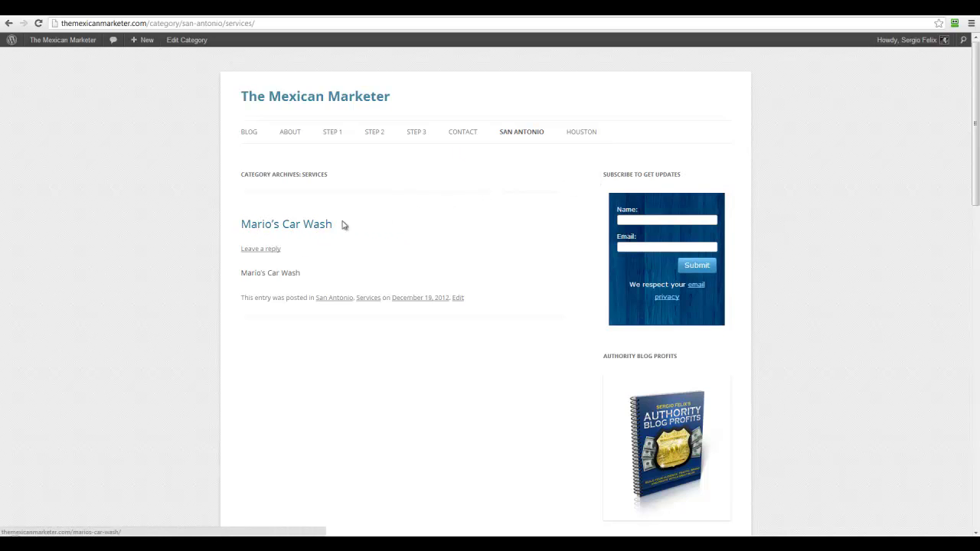
{"action": "left_click", "coordinate": [584, 134]}
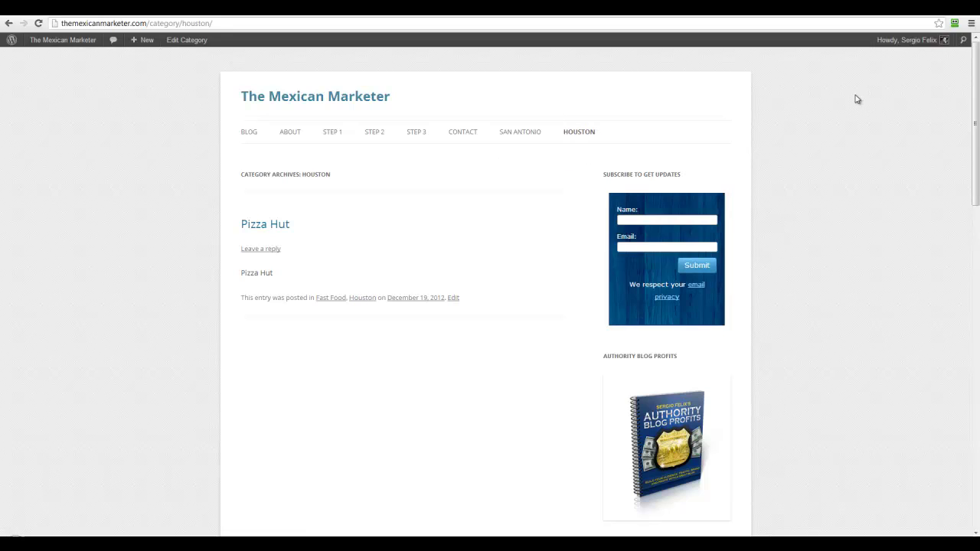
Open the site's menu settings and add Houston's Fast Food category to the Primary Menu
{"action": "mouse_move", "coordinate": [64, 40]}
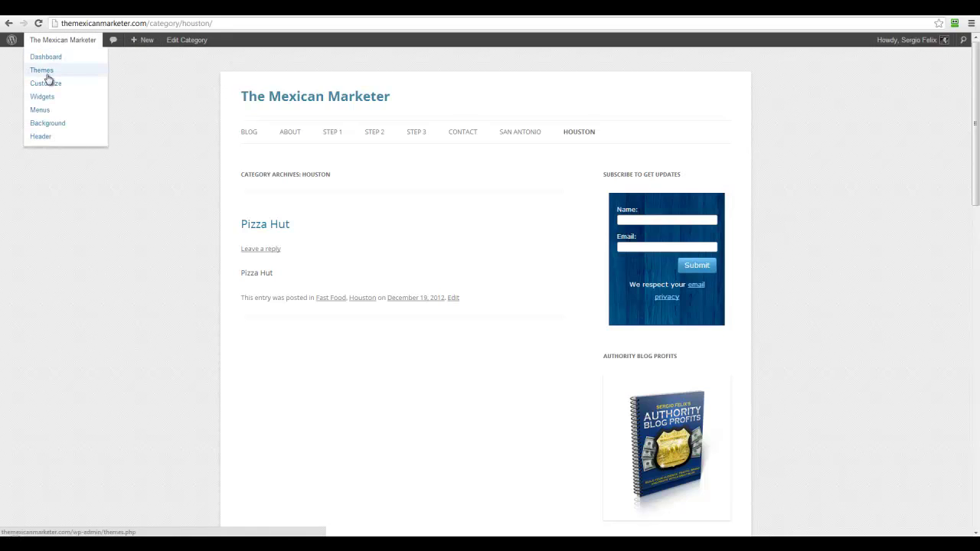
{"action": "left_click", "coordinate": [41, 109]}
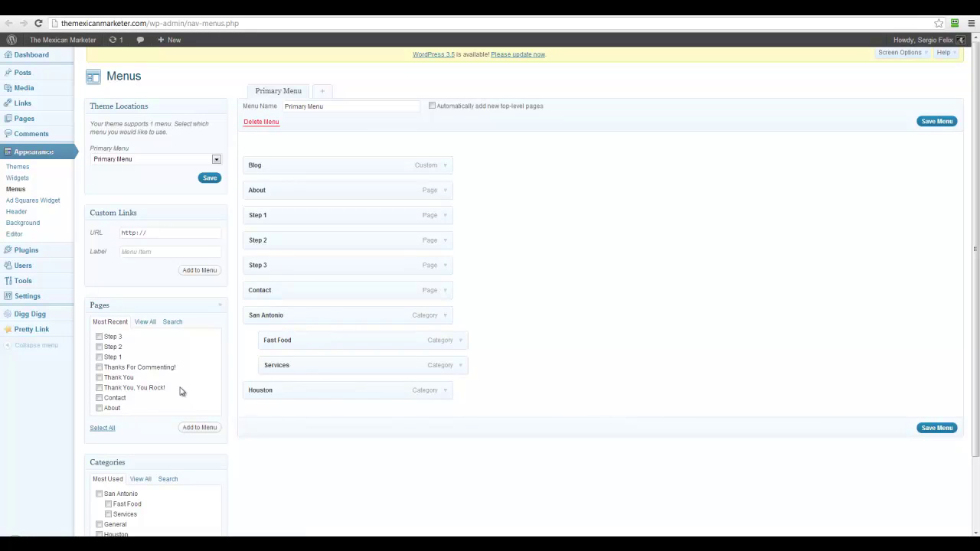
{"action": "scroll", "coordinate": [163, 390], "scroll_direction": "down", "scroll_amount": 2}
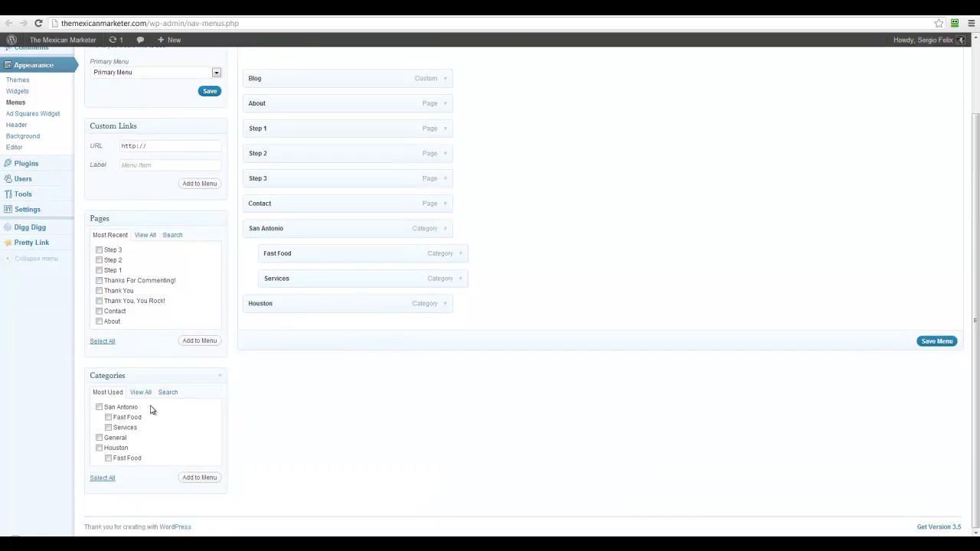
{"action": "left_click", "coordinate": [108, 458]}
{"action": "left_click", "coordinate": [199, 477]}
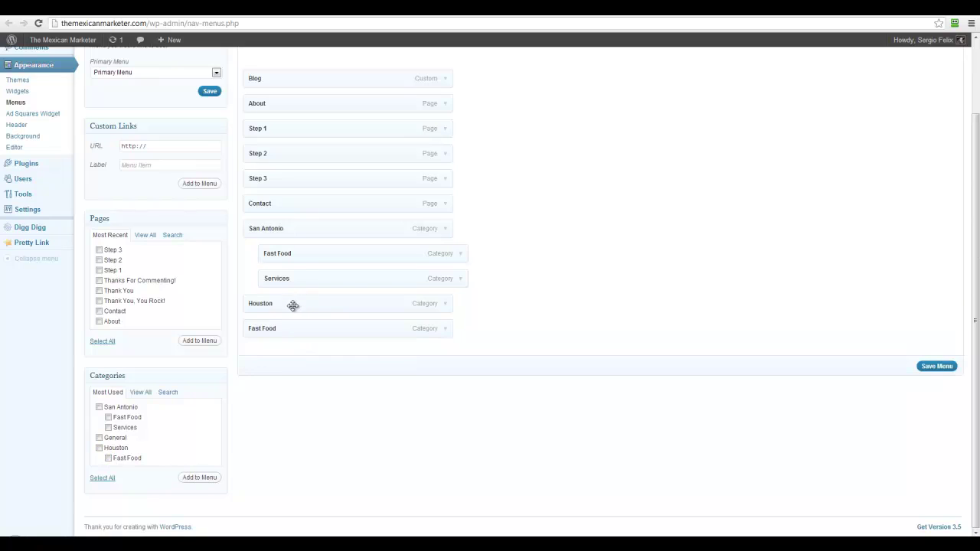
Nest the new Fast Food item under Houston and save the Primary Menu
{"action": "mouse_move", "coordinate": [289, 329]}
{"action": "left_mouse_down"}
{"action": "mouse_move", "coordinate": [314, 328]}
{"action": "mouse_move", "coordinate": [258, 328]}
{"action": "mouse_move", "coordinate": [278, 330]}
{"action": "mouse_move", "coordinate": [270, 330]}
{"action": "left_mouse_up"}
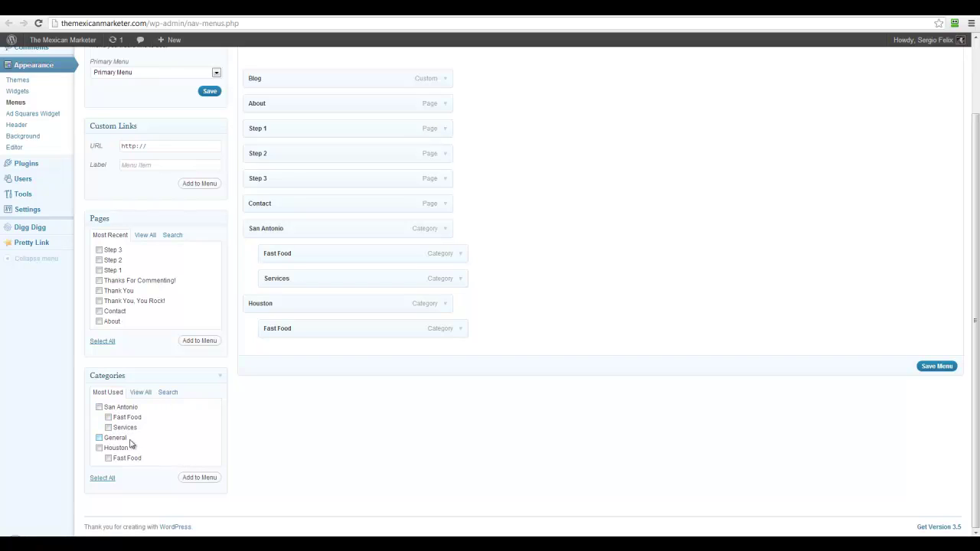
{"action": "left_click", "coordinate": [460, 331]}
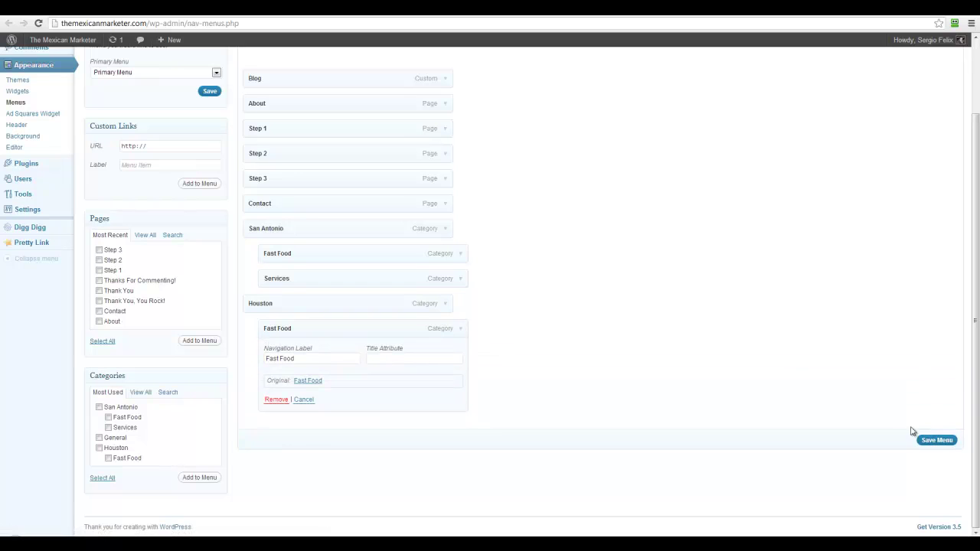
{"action": "left_click", "coordinate": [937, 440]}
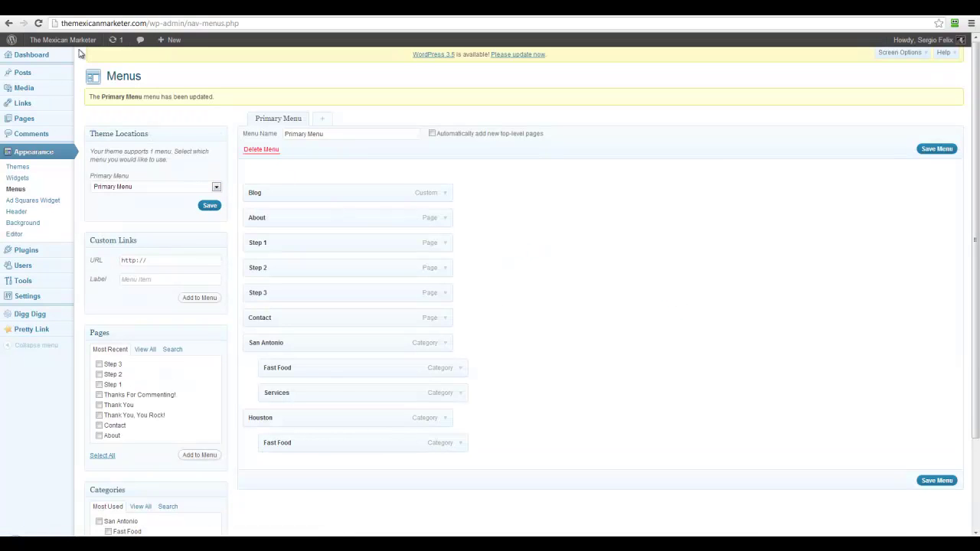
Visit the site and compare the posts on the Fast Food category pages under Houston and San Antonio
{"action": "mouse_move", "coordinate": [63, 40]}
{"action": "left_click", "coordinate": [45, 60]}
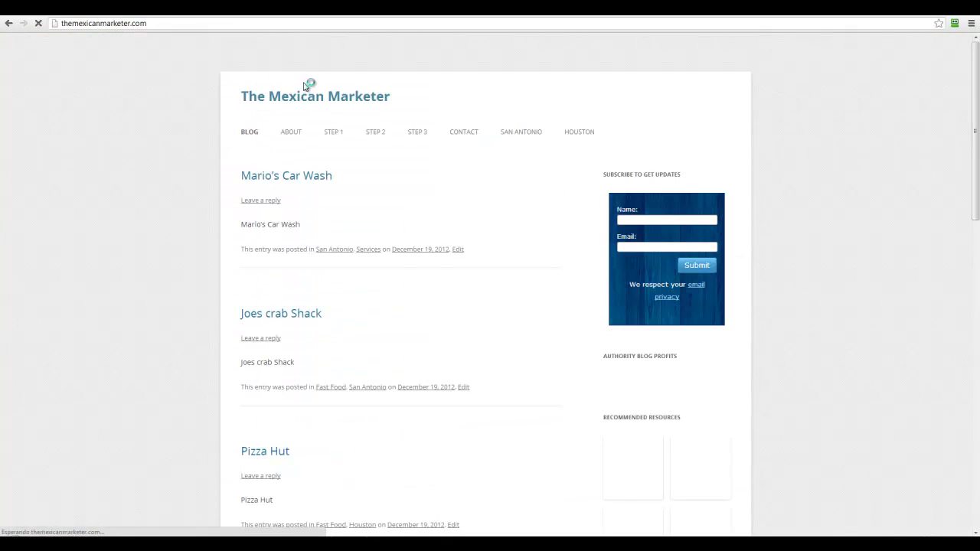
{"action": "mouse_move", "coordinate": [582, 133]}
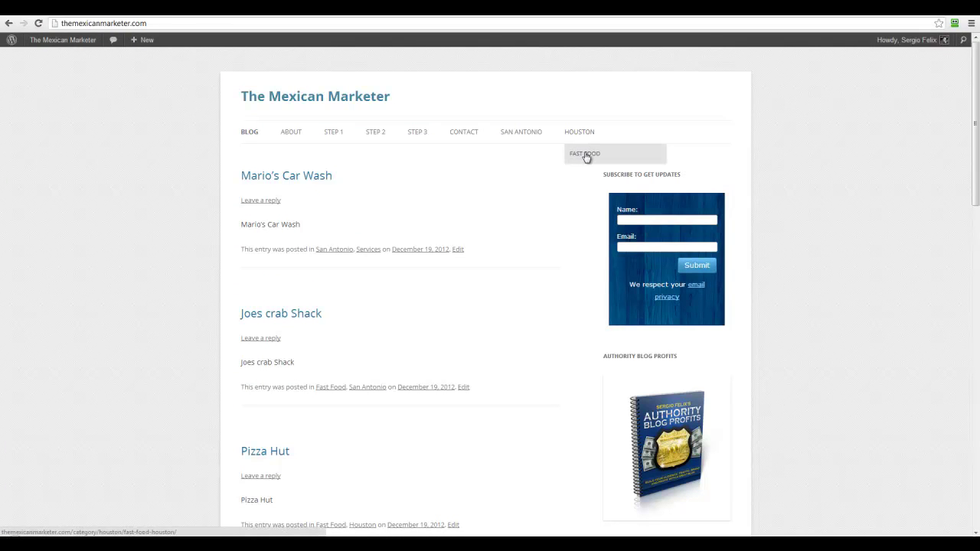
{"action": "left_click", "coordinate": [585, 154]}
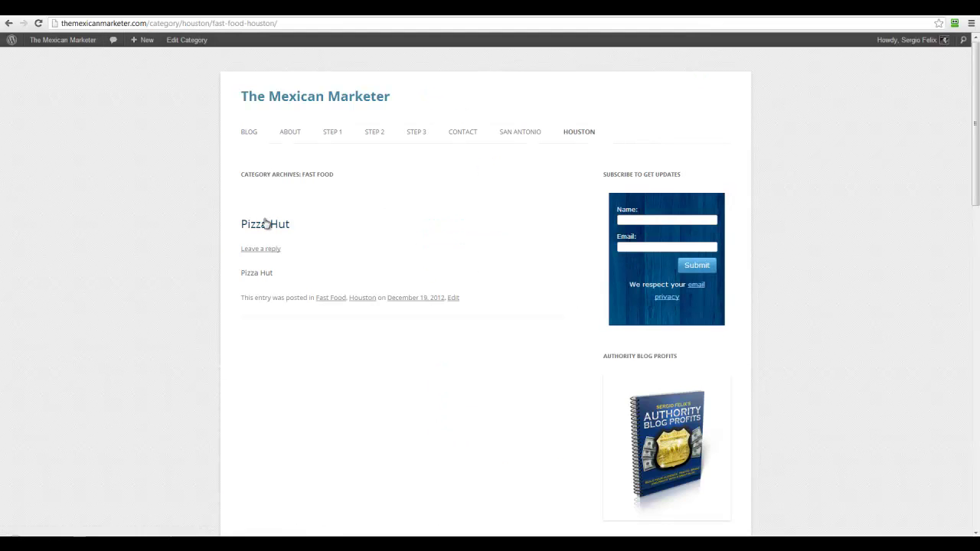
{"action": "mouse_move", "coordinate": [536, 135]}
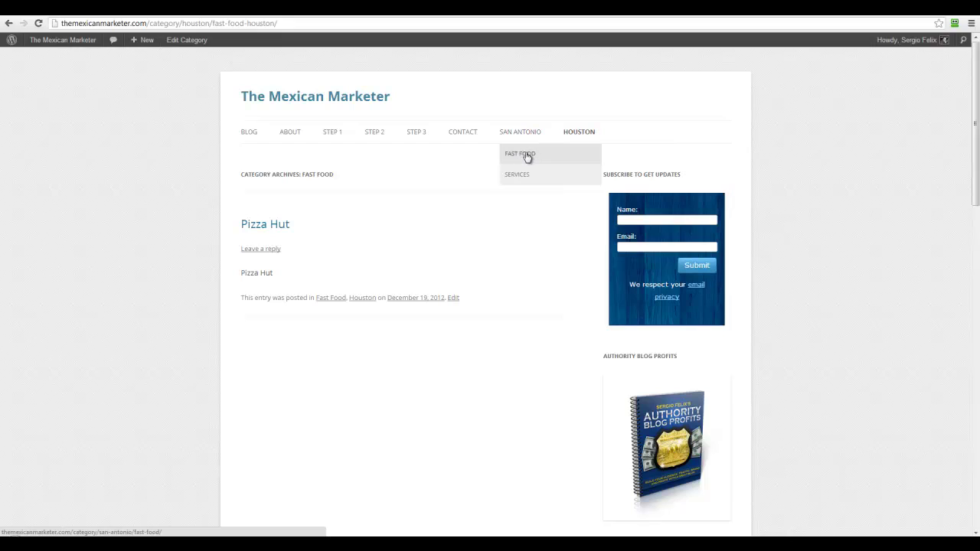
{"action": "left_click", "coordinate": [525, 156]}
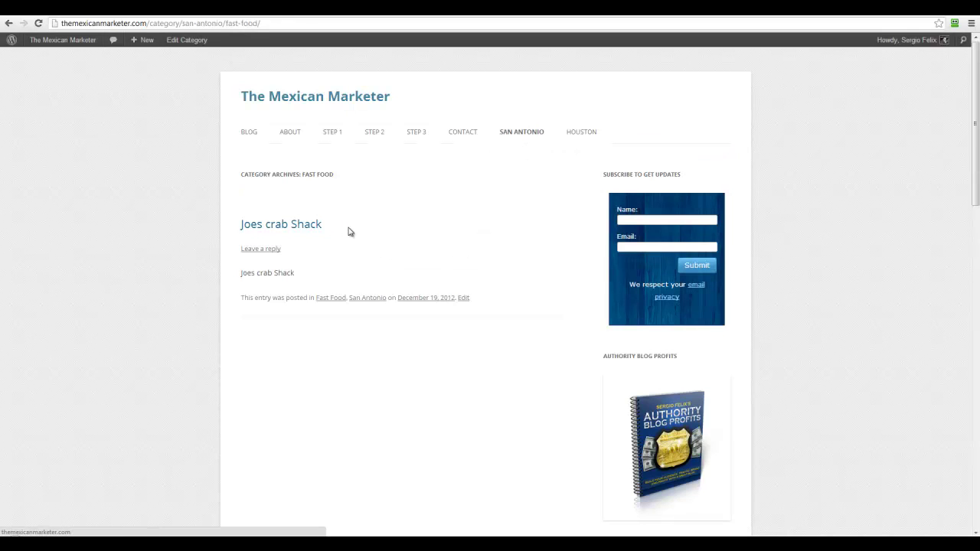
{"action": "mouse_move", "coordinate": [571, 132]}
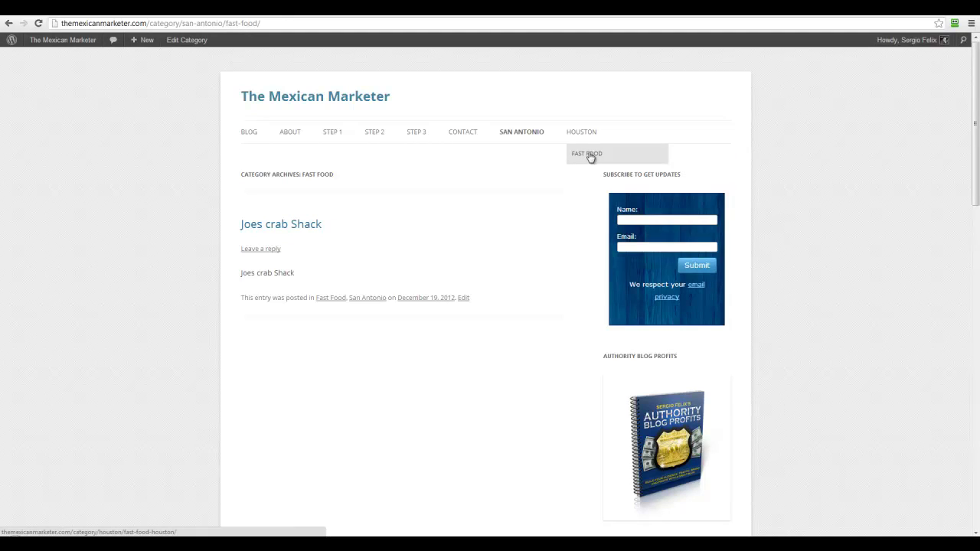
{"action": "left_click", "coordinate": [591, 156]}
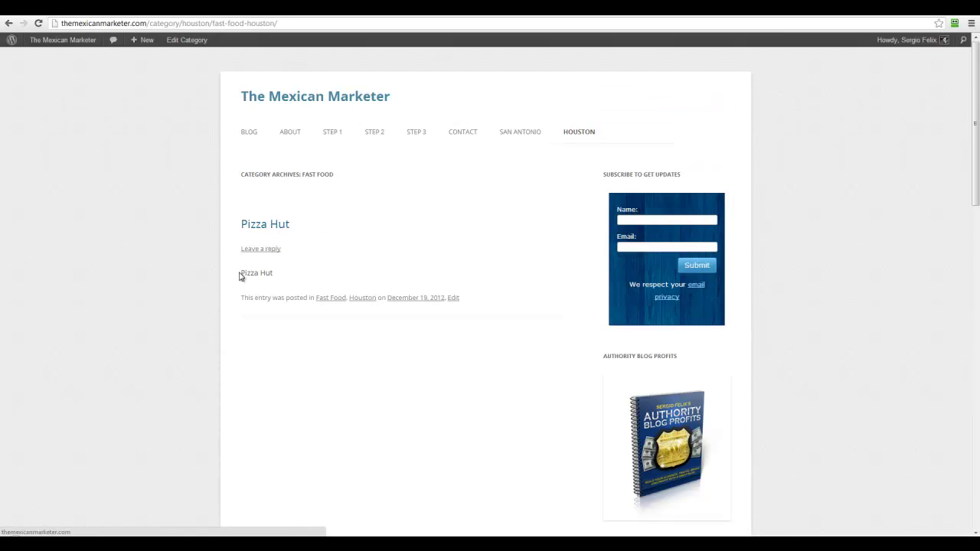
{"action": "left_click_drag", "start_coordinate": [243, 273], "coordinate": [288, 273]}
{"action": "left_click", "coordinate": [437, 235]}
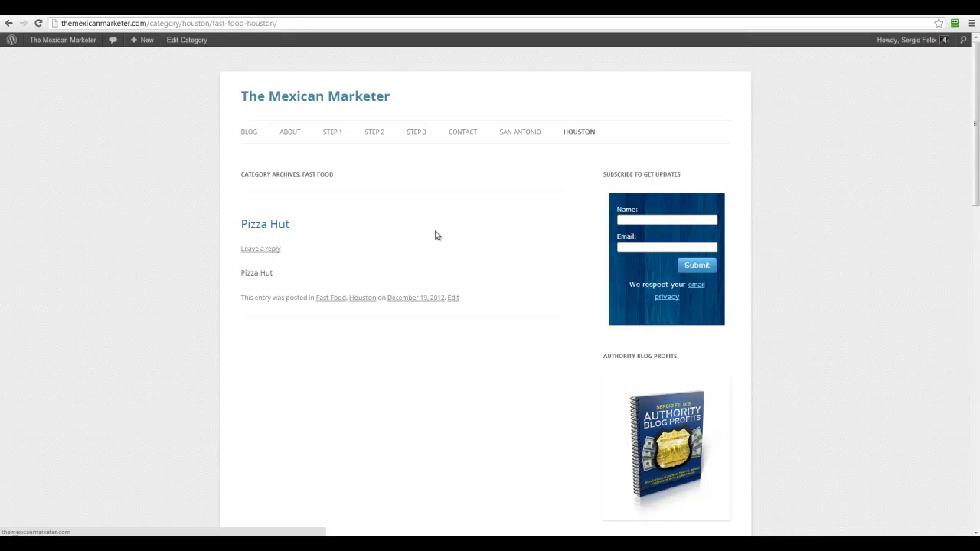